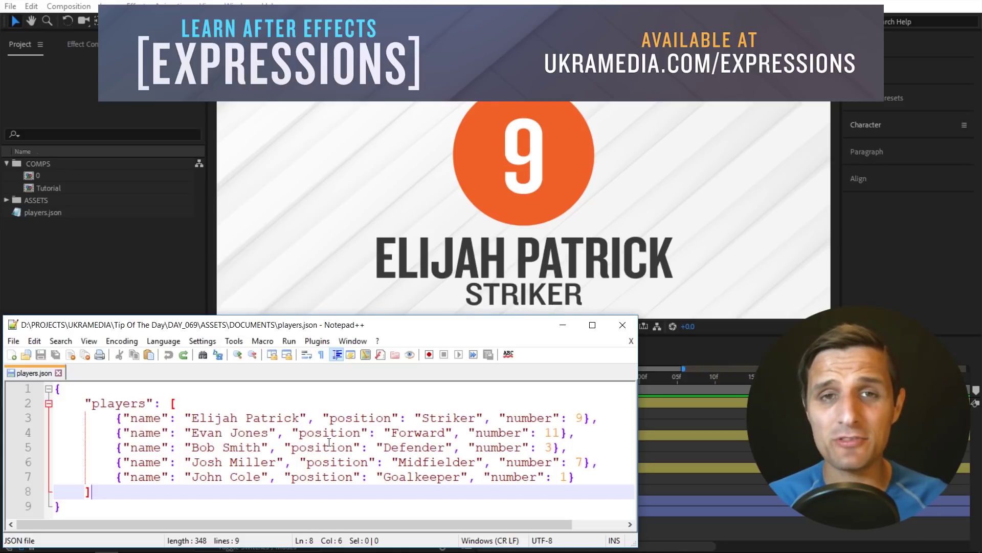
# Step: Select the first player's full entry in players.json, then bring After Effects with comp 0 forward
pyautogui.moveTo(575, 477); pyautogui.dragTo(54, 419)
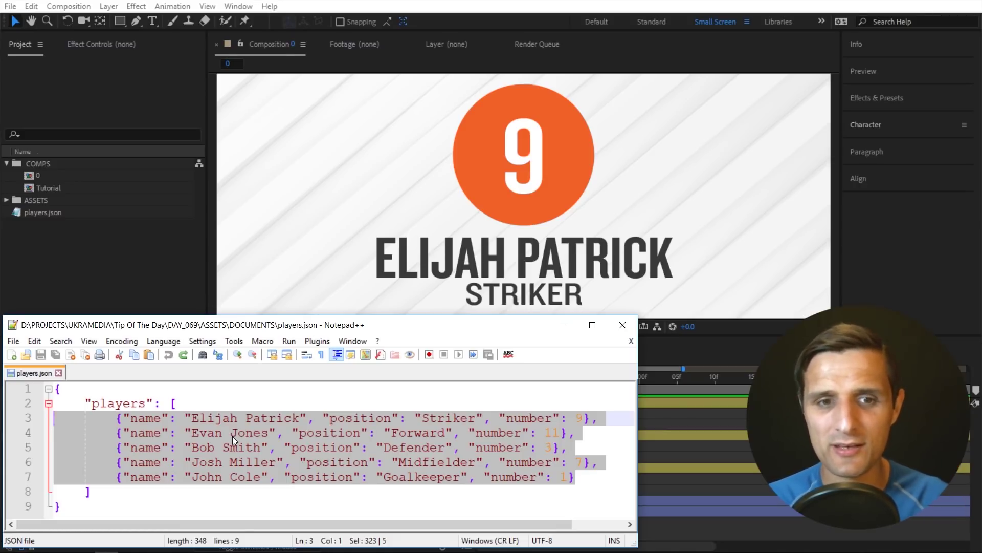
pyautogui.click(401, 418)
pyautogui.moveTo(594, 415); pyautogui.dragTo(119, 420)
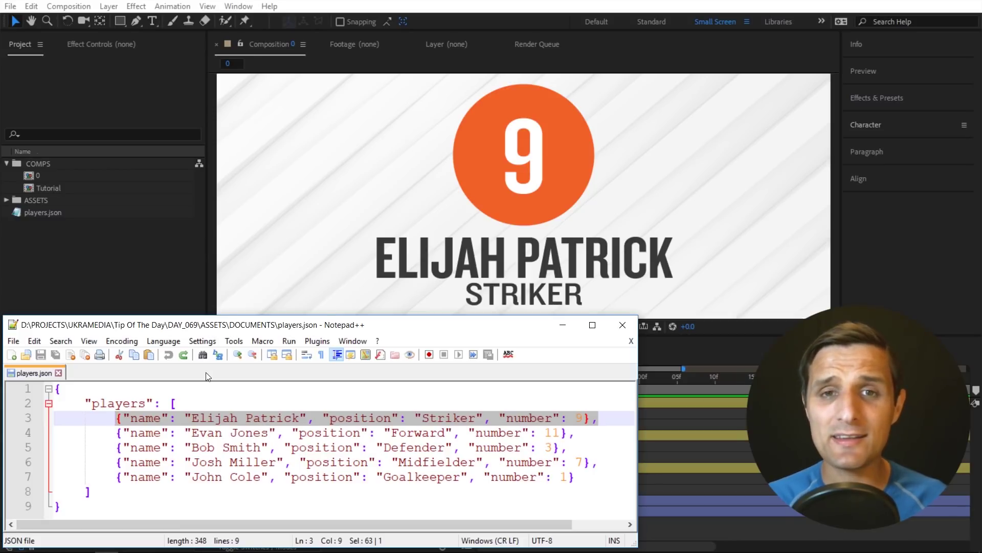
pyautogui.click(39, 177)
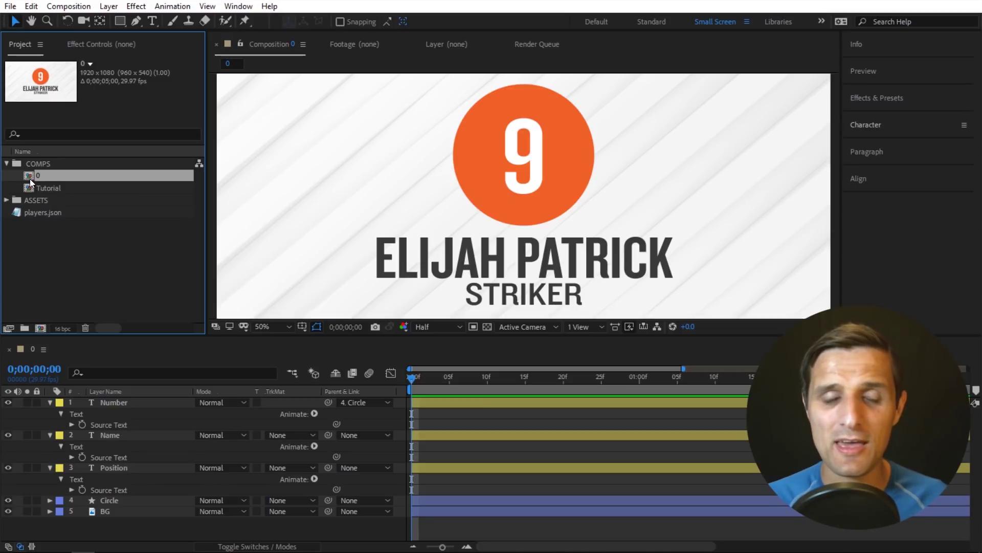
# Step: Open comp 0 in the timeline and switch back to players.json in Notepad++
pyautogui.doubleClick(29, 178)
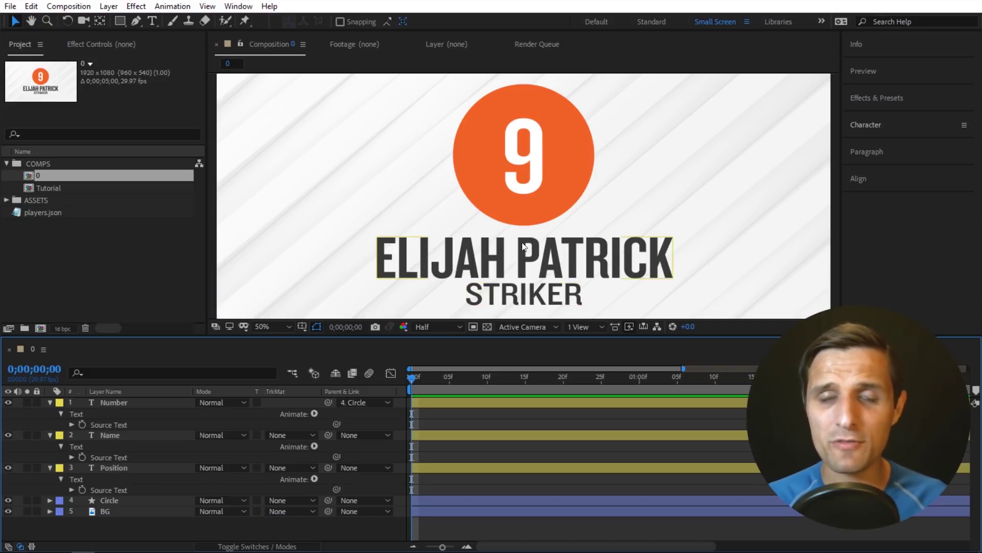
pyautogui.hotkey('alt', 'Tab')
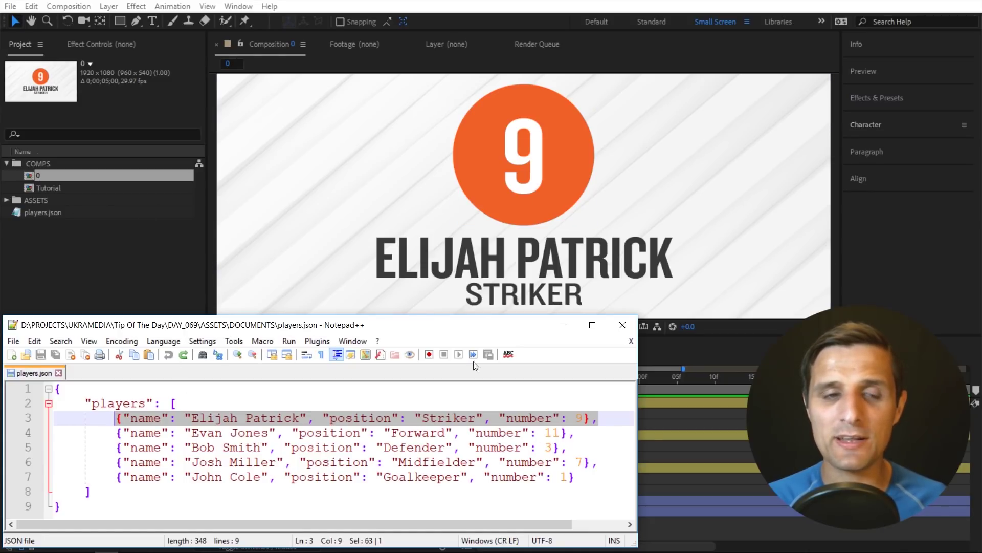
# Step: Rename comp 0 to 1 in the Project panel
pyautogui.click(80, 173)
pyautogui.press('Return')
pyautogui.write('1')
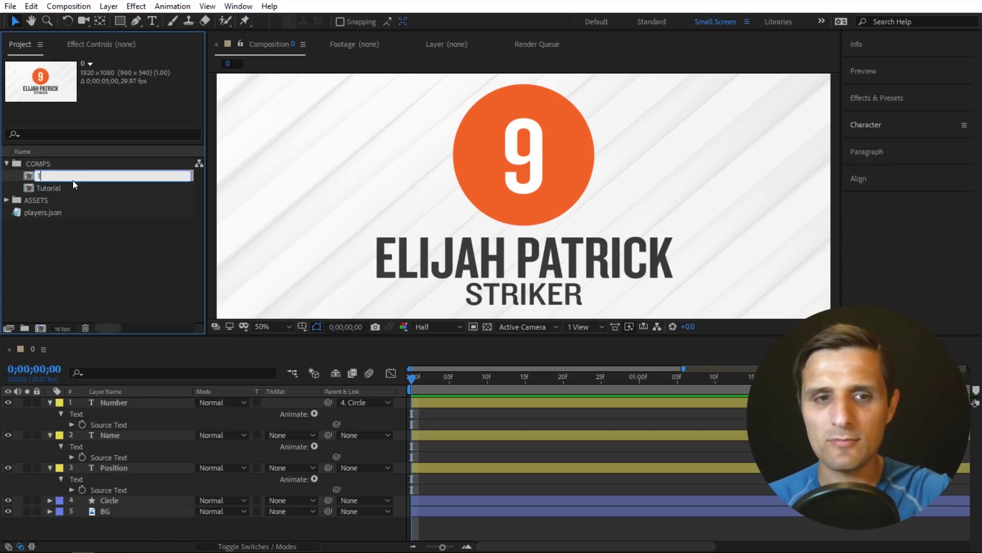
pyautogui.click(62, 214)
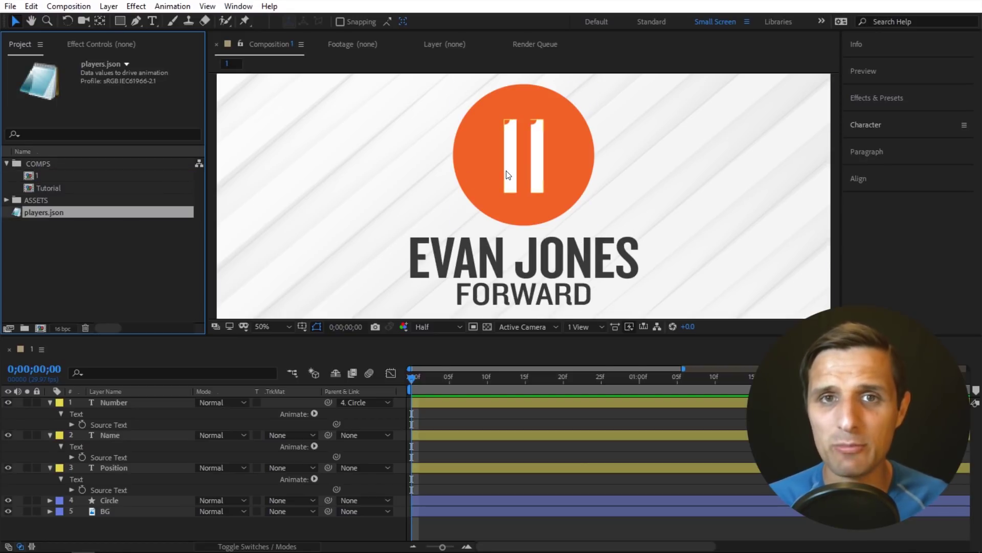
# Step: Duplicate comp 1 into comps 2, 3 and 4, opening each to check its player card
pyautogui.click(46, 177)
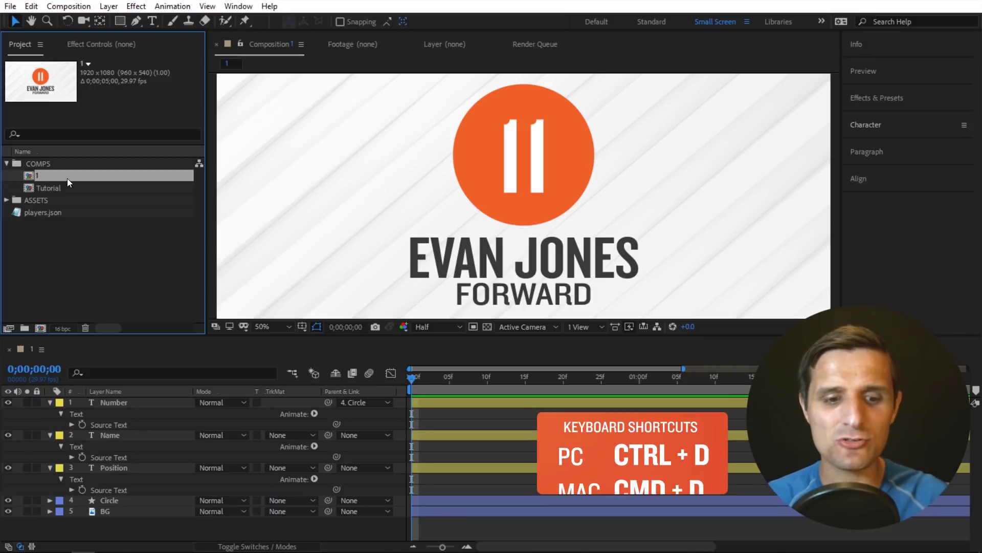
pyautogui.hotkey('ctrl', 'd')
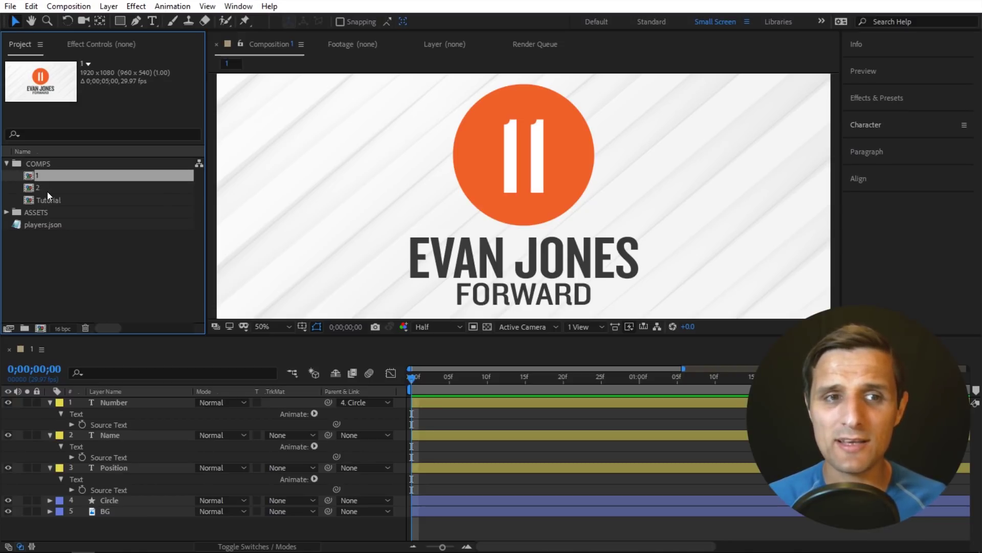
pyautogui.doubleClick(51, 188)
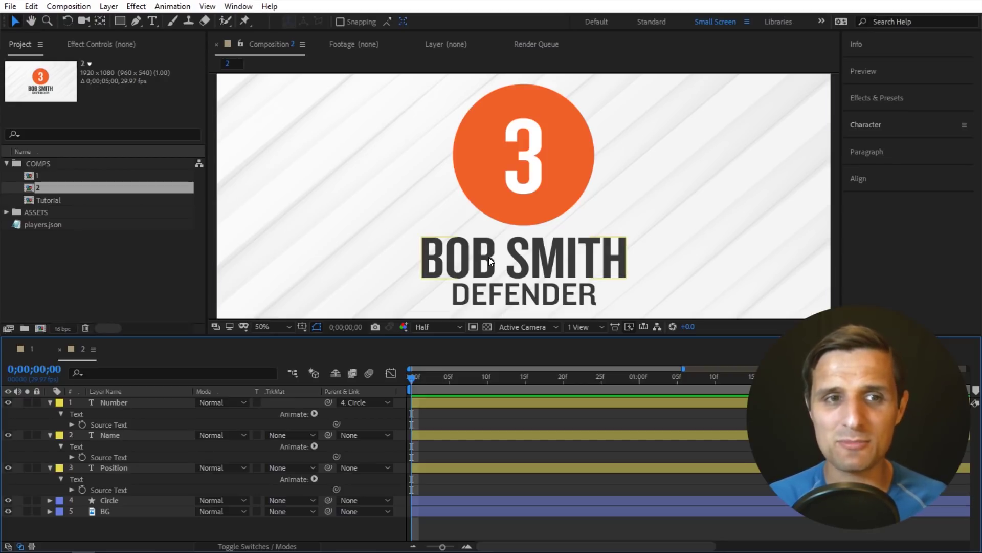
pyautogui.click(92, 192)
pyautogui.hotkey('ctrl', 'd')
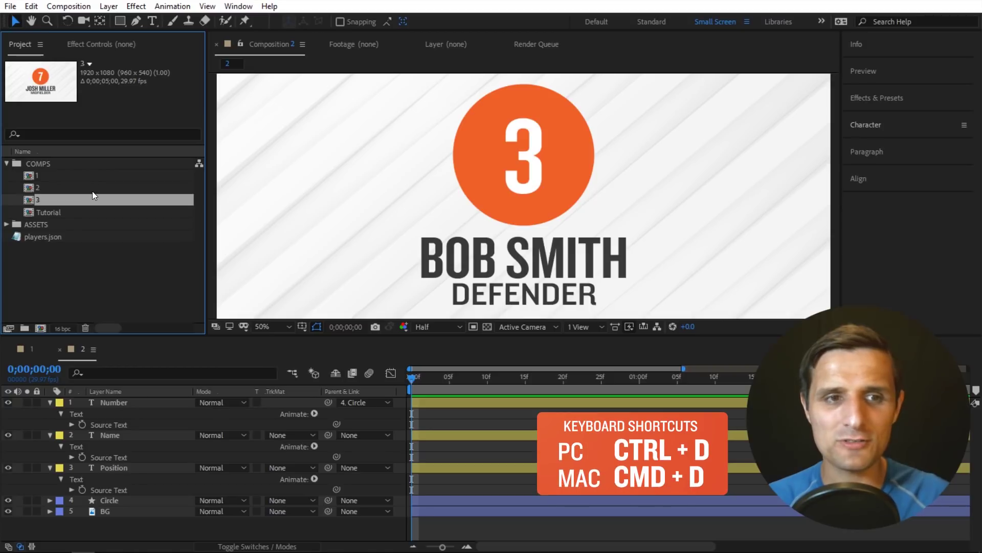
pyautogui.doubleClick(90, 199)
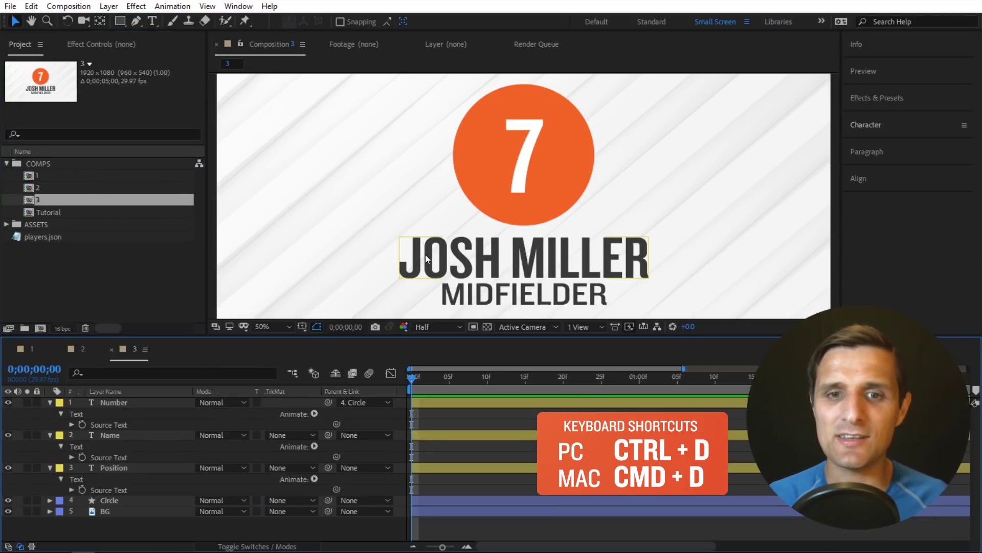
pyautogui.click(109, 198)
pyautogui.hotkey('ctrl', 'd')
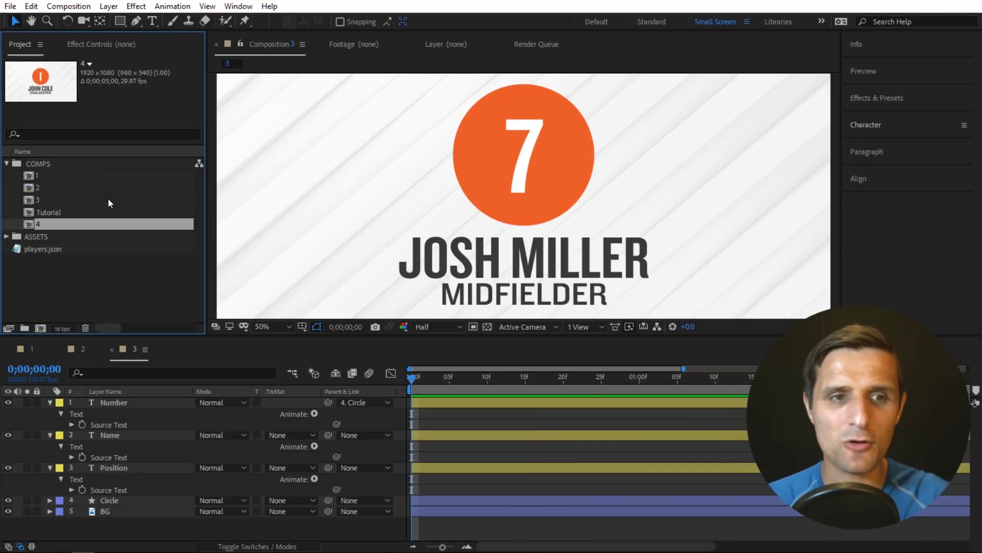
pyautogui.doubleClick(92, 214)
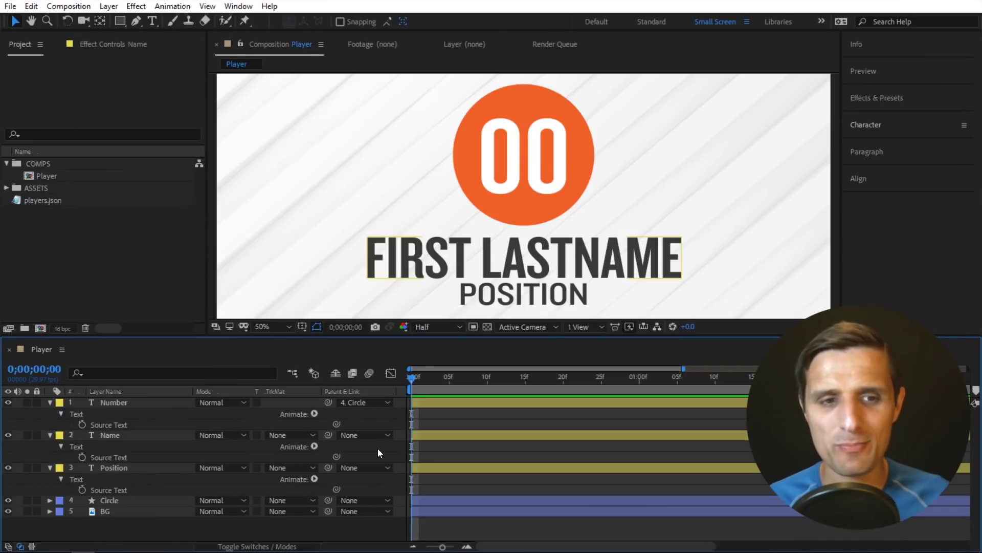
# Step: Add players.json as a layer in the Player comp and expand Data > players > players 0 > name
pyautogui.click(142, 405)
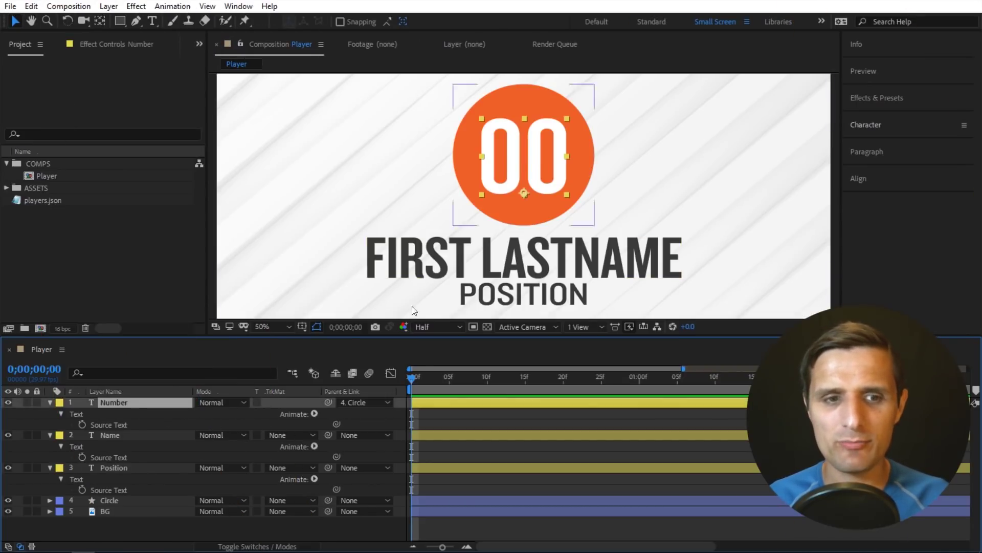
pyautogui.click(137, 436)
pyautogui.click(125, 471)
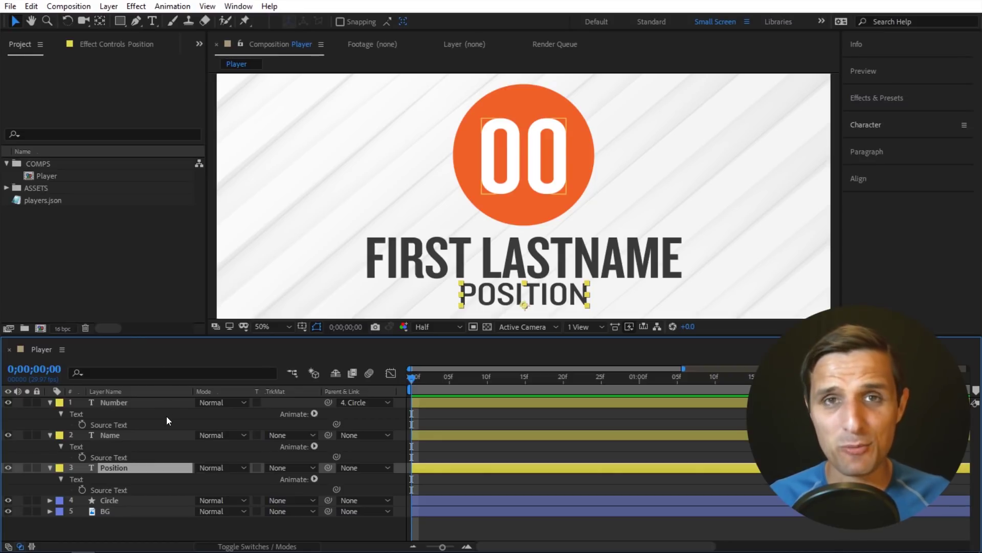
pyautogui.moveTo(46, 200); pyautogui.dragTo(164, 397)
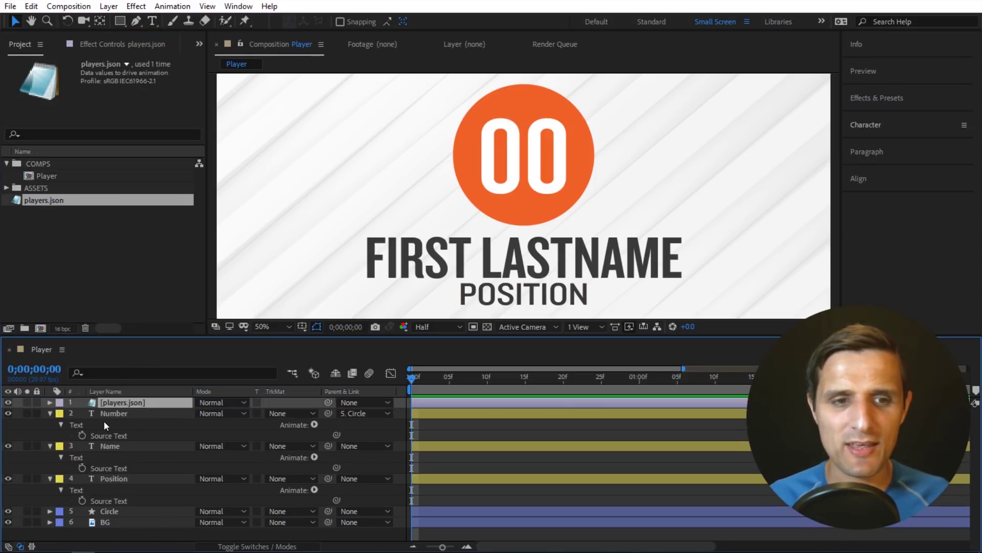
pyautogui.click(50, 403)
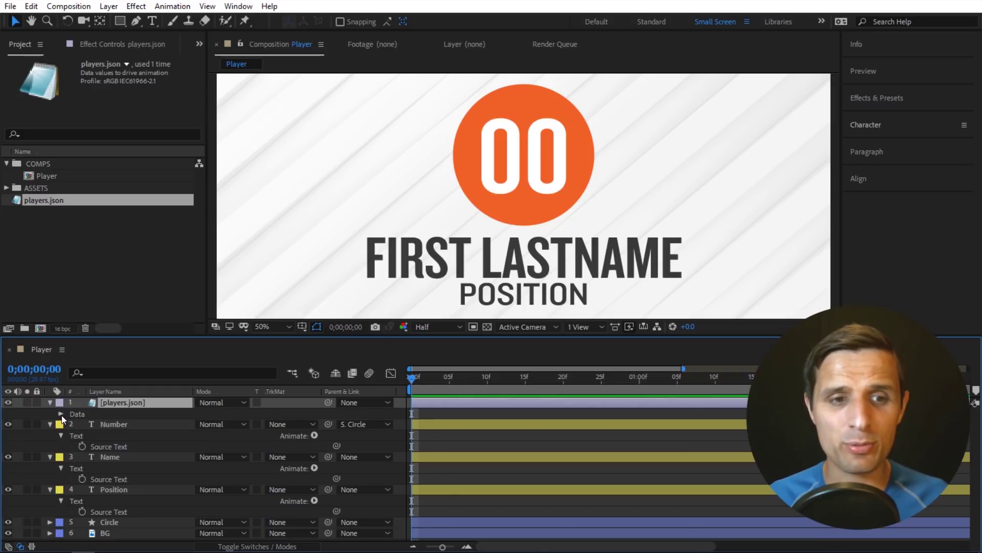
pyautogui.click(61, 414)
pyautogui.click(71, 424)
pyautogui.click(112, 437)
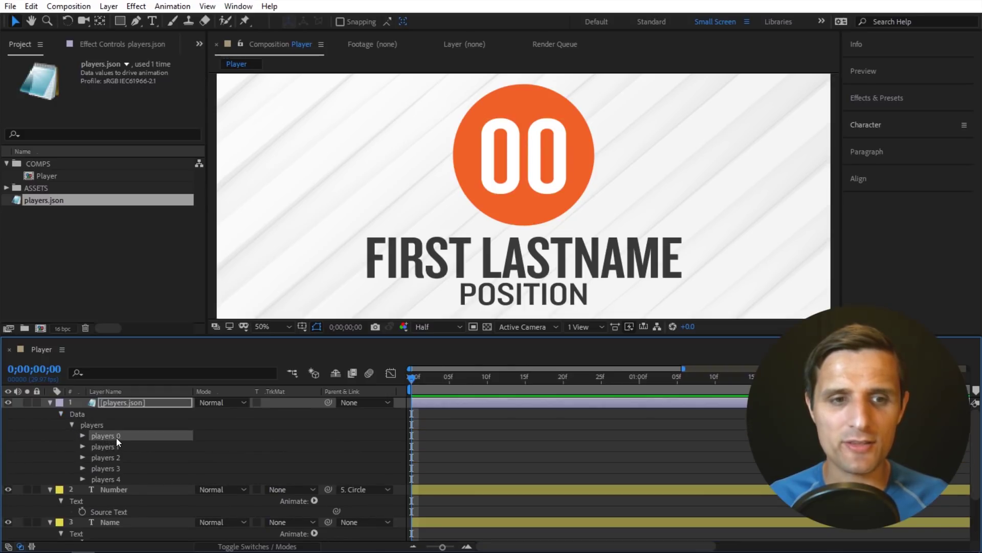
pyautogui.click(82, 436)
pyautogui.click(127, 449)
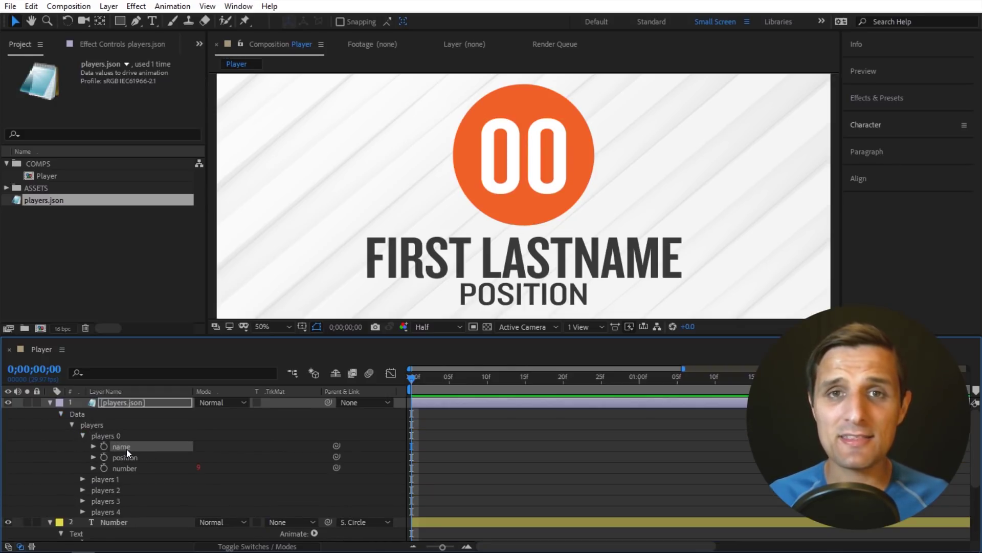
pyautogui.click(93, 446)
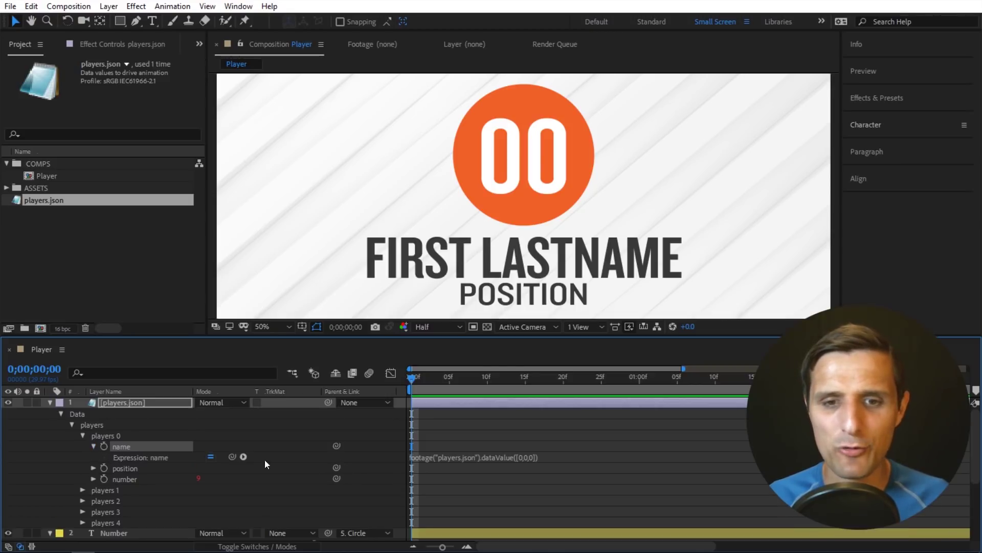
# Step: Copy only the expression of players 0's name field and select the players.json layer
pyautogui.click(516, 457)
pyautogui.hotkey('ctrl', 'c')
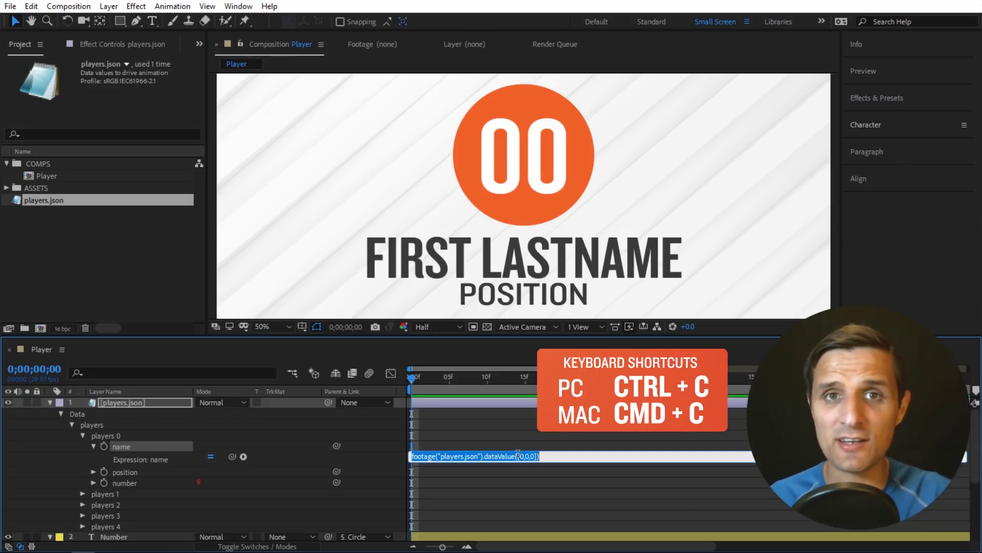
pyautogui.rightClick(161, 448)
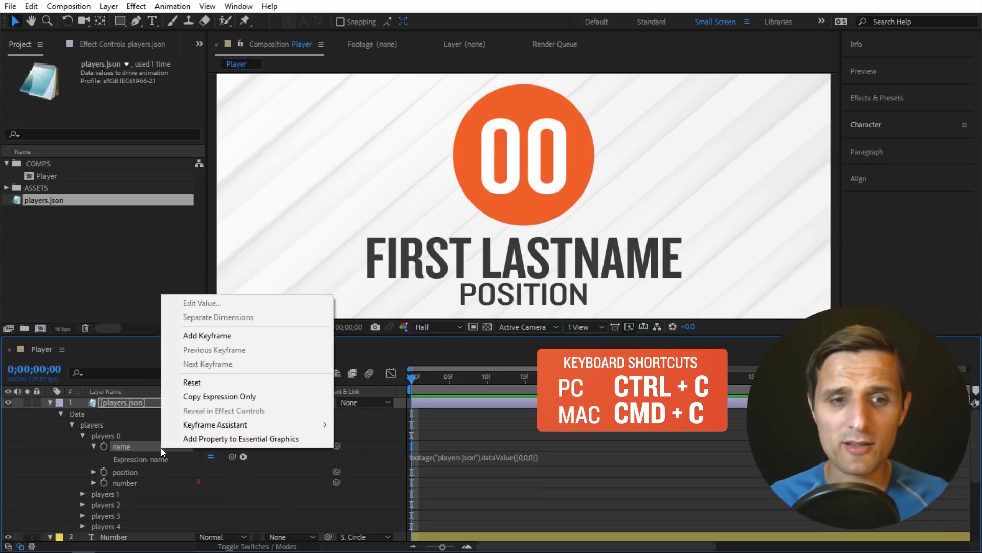
pyautogui.click(213, 397)
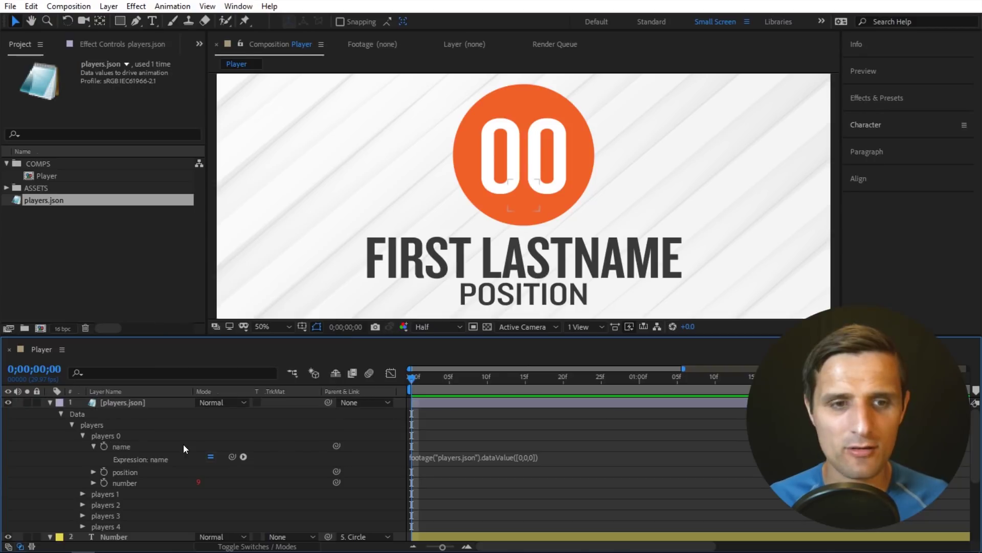
pyautogui.click(130, 404)
# Step: Delete the players.json layer and paste footage("players.json").dataValue([0,0,0]) into Name's Source Text expression
pyautogui.press('Delete')
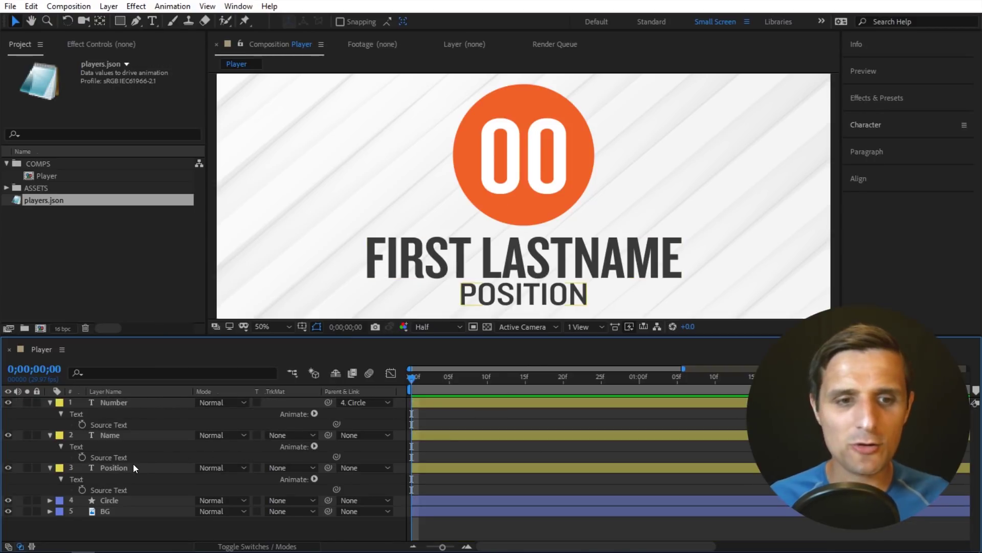
pyautogui.click(116, 435)
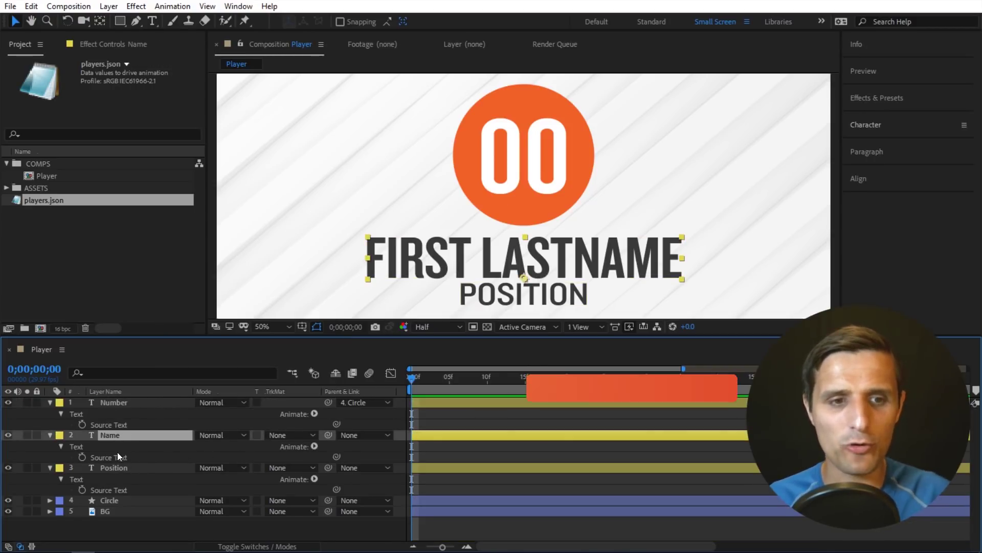
pyautogui.keyDown('alt'); pyautogui.click(83, 457); pyautogui.keyUp('alt')
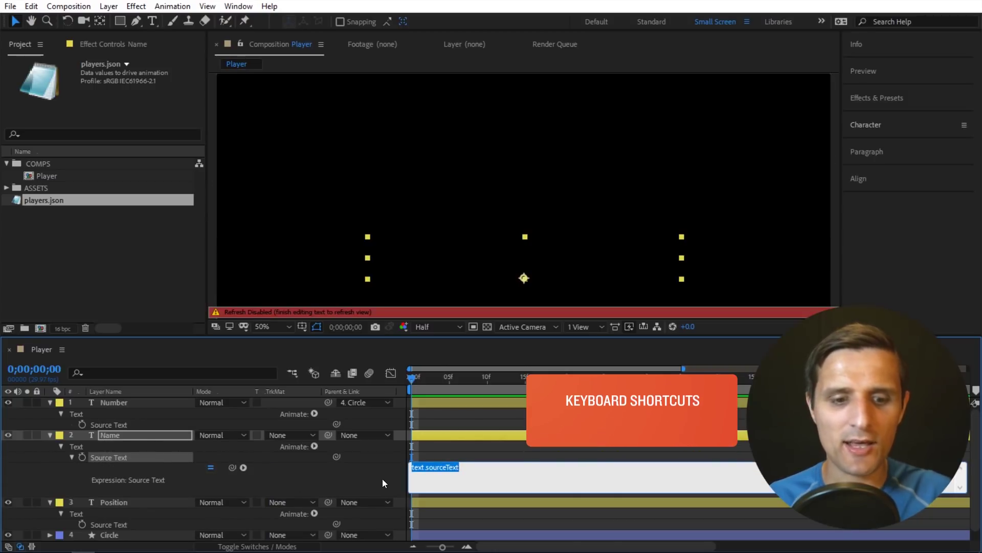
pyautogui.hotkey('ctrl', 'v')
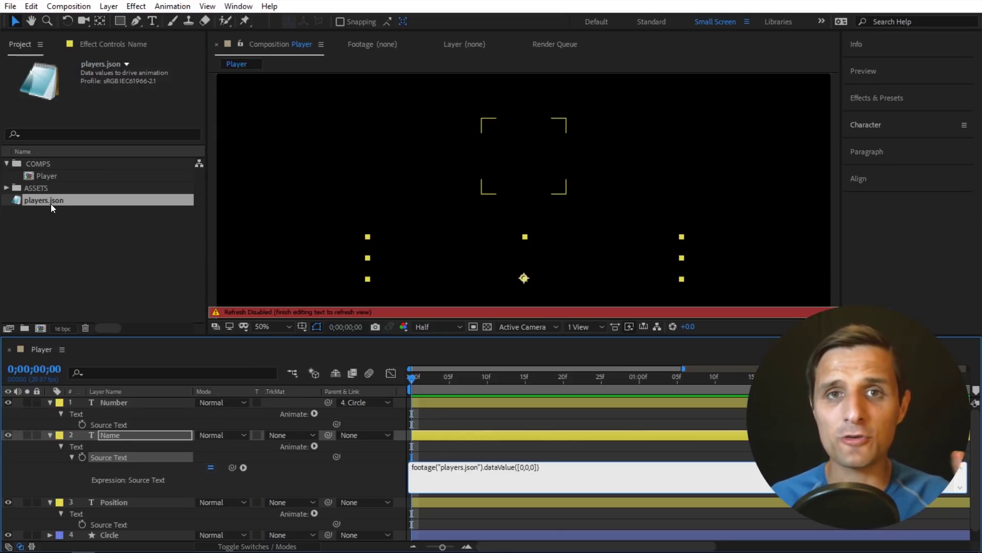
pyautogui.click(367, 475)
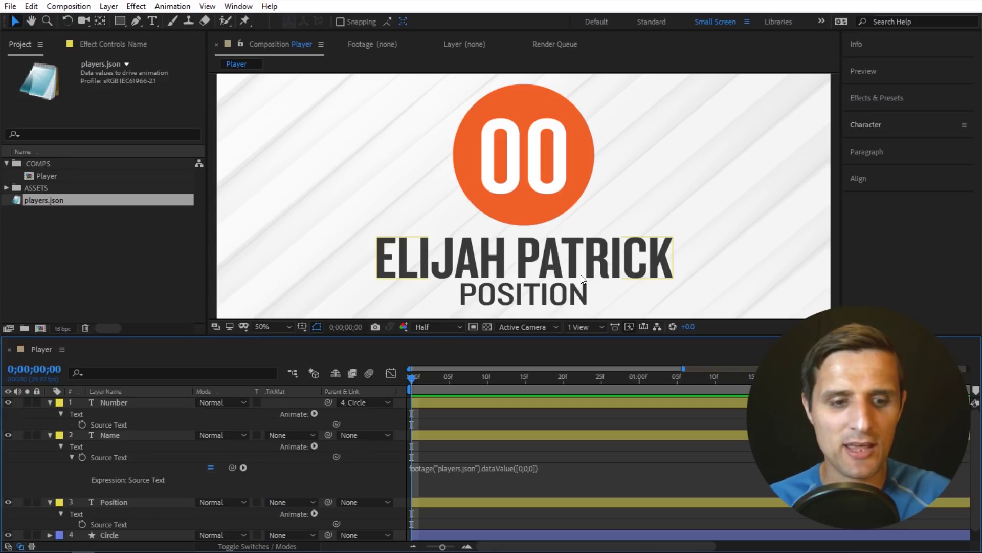
pyautogui.hotkey('alt', 'Tab')
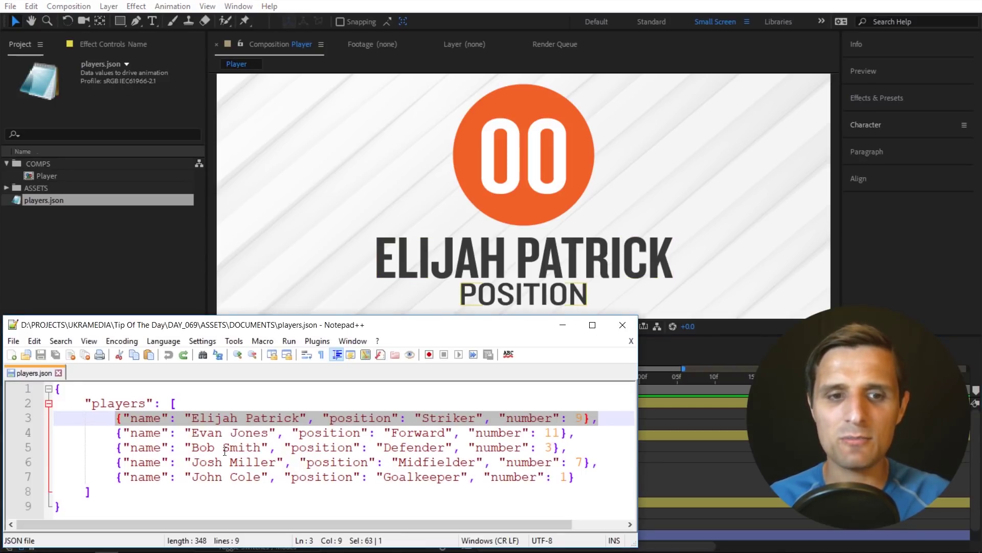
pyautogui.click(194, 299)
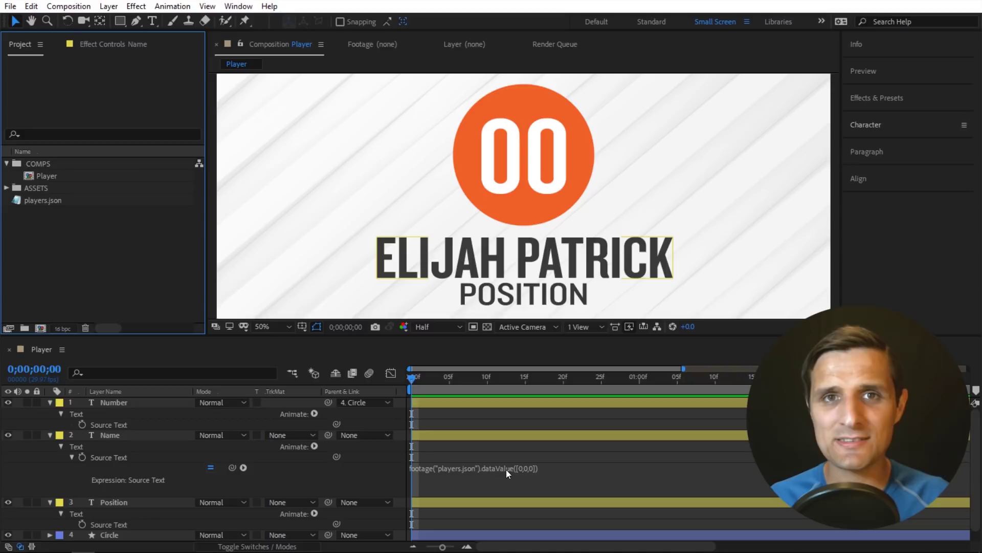
# Step: Change the Name expression's player index to 1, then to 2, showing the third player
pyautogui.click(534, 470)
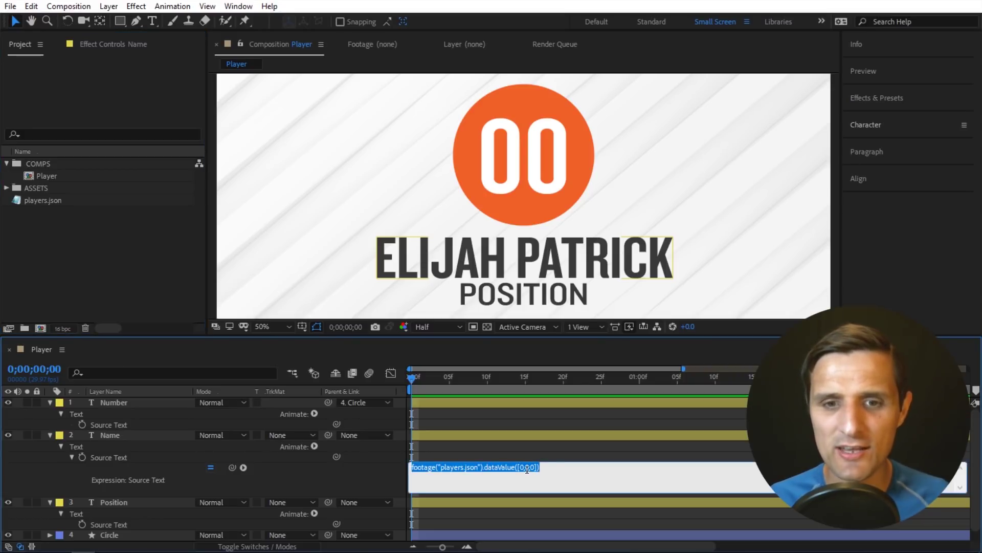
pyautogui.click(526, 469)
pyautogui.doubleClick(527, 469)
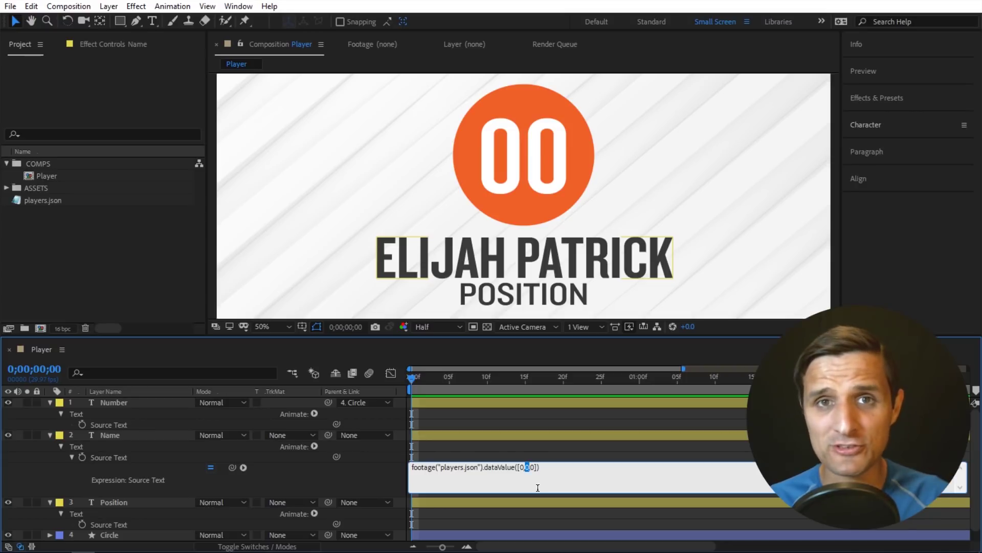
pyautogui.write('1')
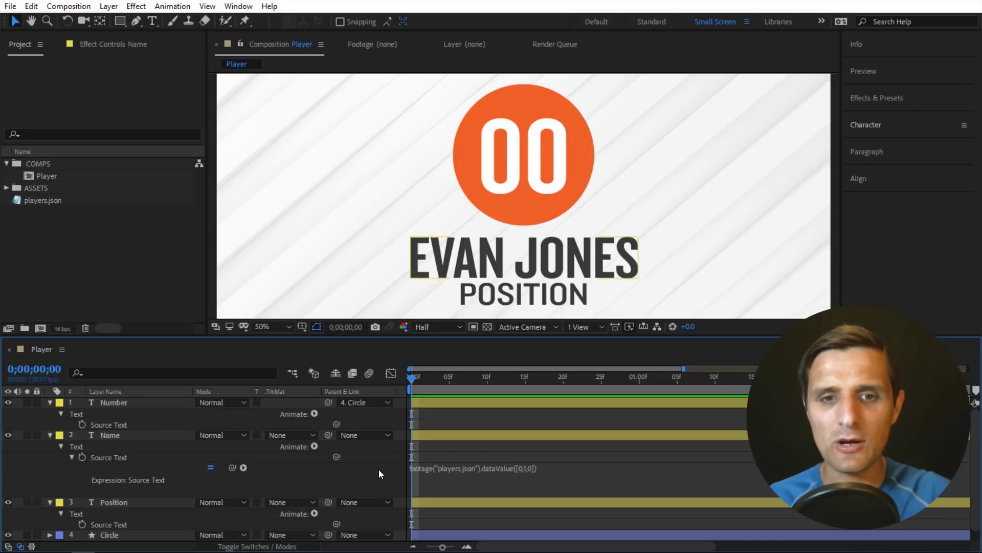
pyautogui.click(530, 467)
pyautogui.click(528, 466)
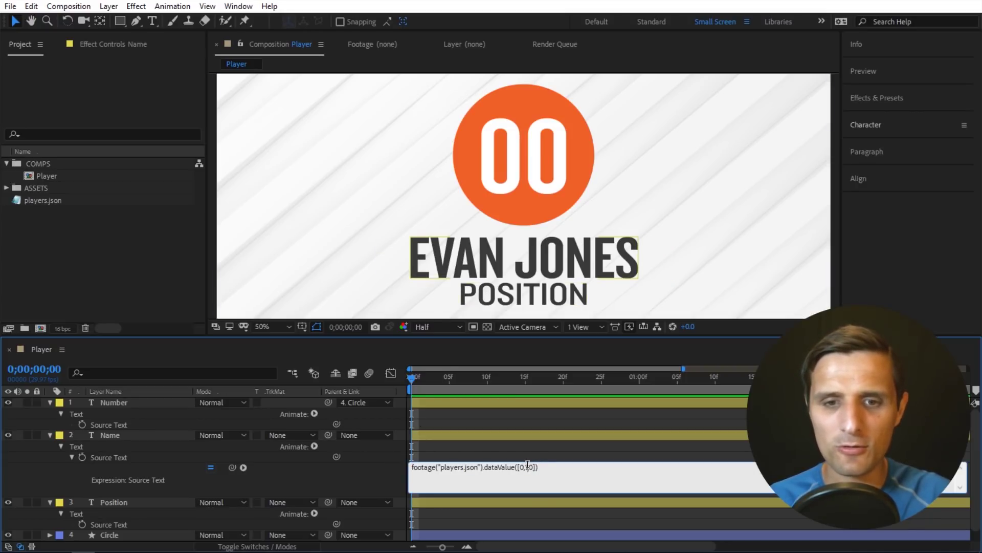
pyautogui.write('2,')
pyautogui.click(393, 474)
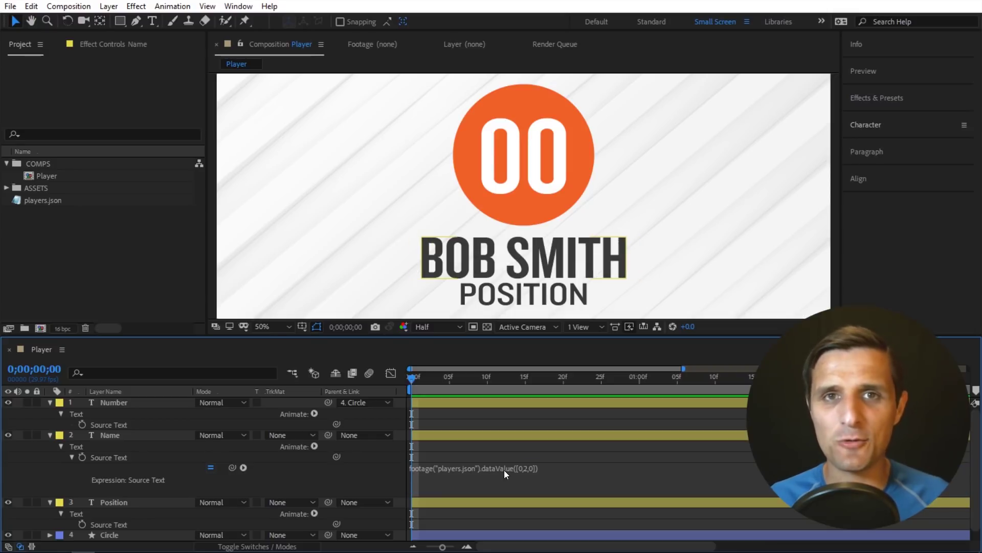
# Step: Insert an empty line above the dataValue line in the Name expression
pyautogui.click(528, 467)
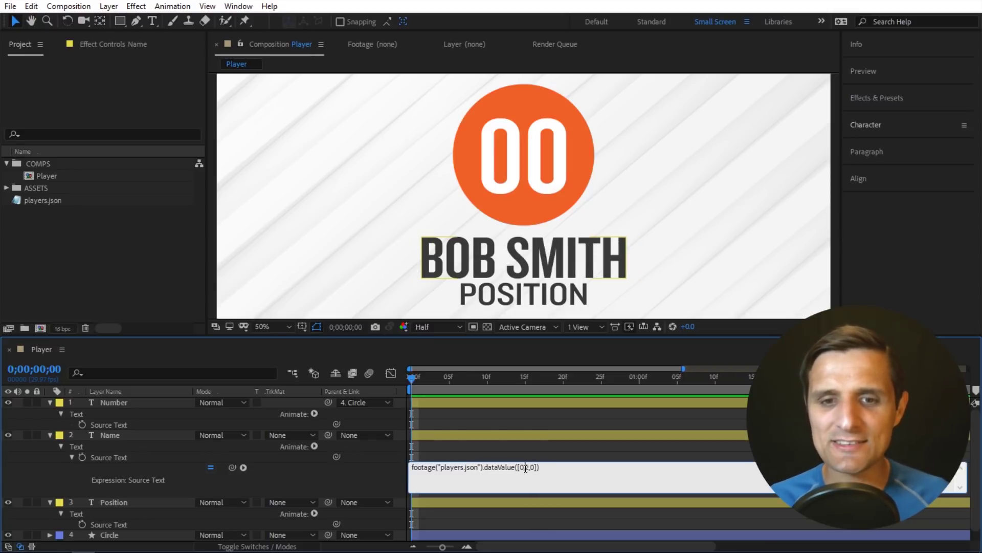
pyautogui.doubleClick(527, 467)
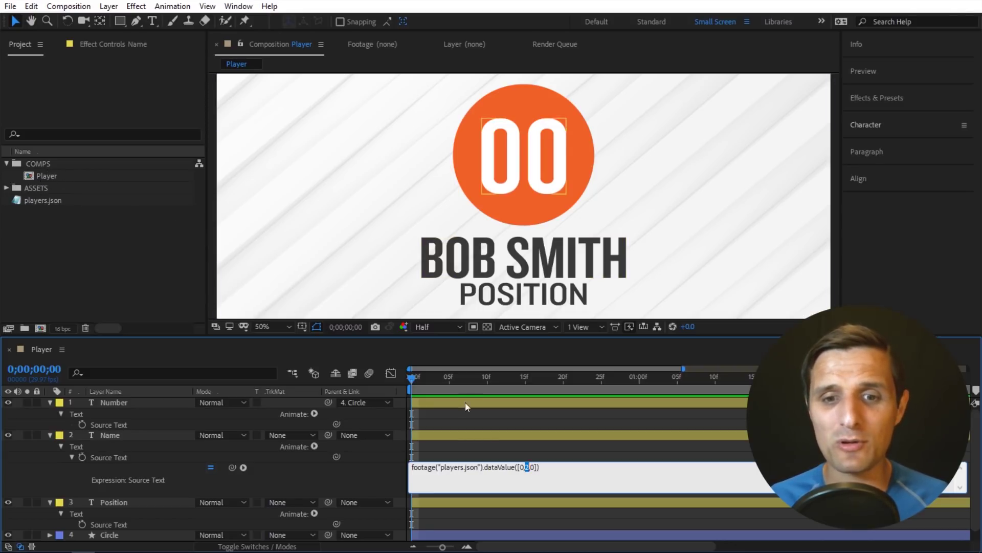
pyautogui.click(411, 467)
pyautogui.press('Return')
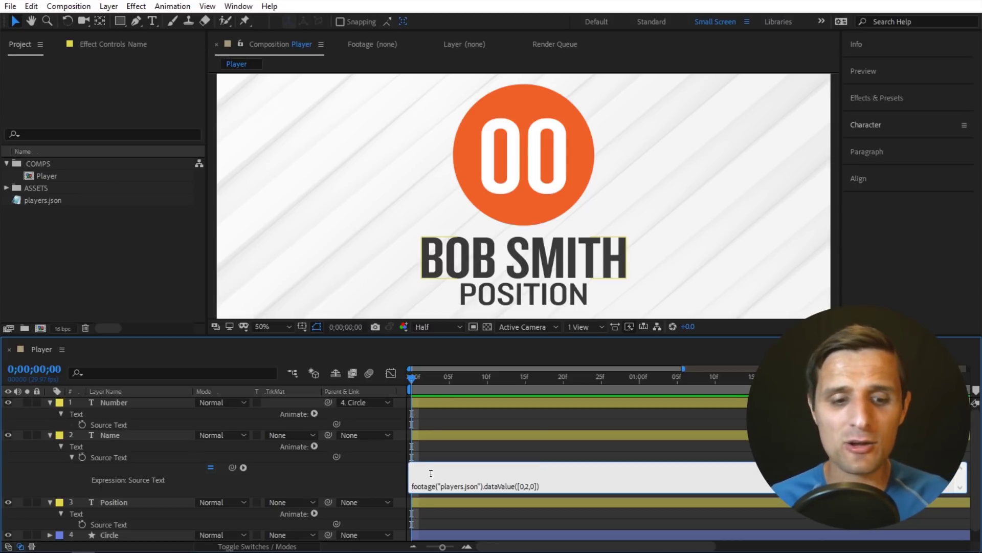
# Step: Write compName = thisComp.name; on the Name expression's first line
pyautogui.write('comp')
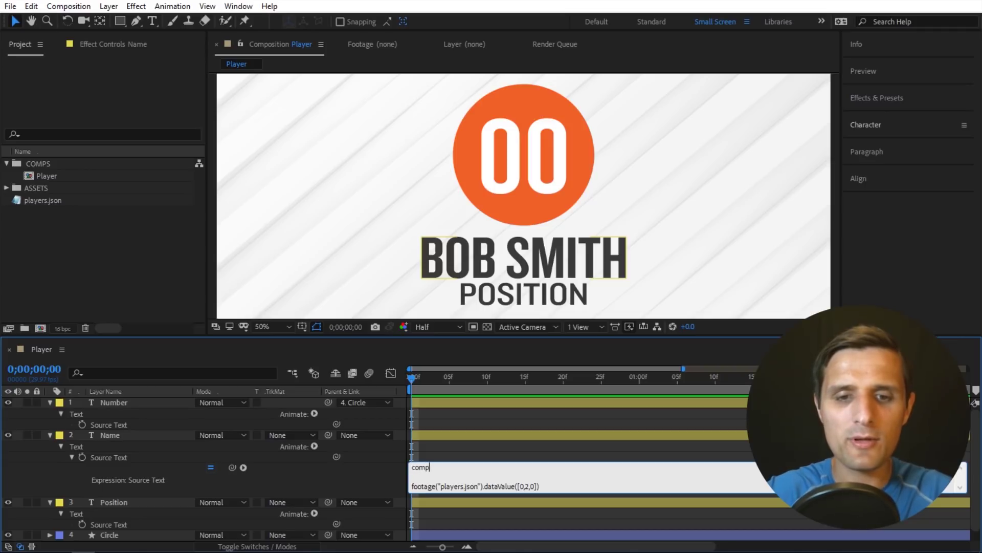
pyautogui.write('Name =')
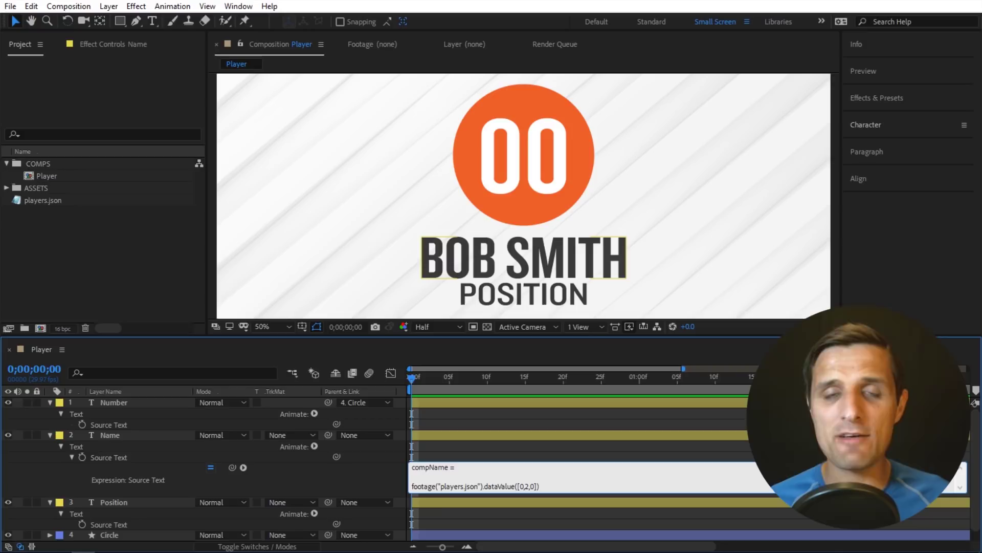
pyautogui.moveTo(232, 467); pyautogui.dragTo(50, 179)
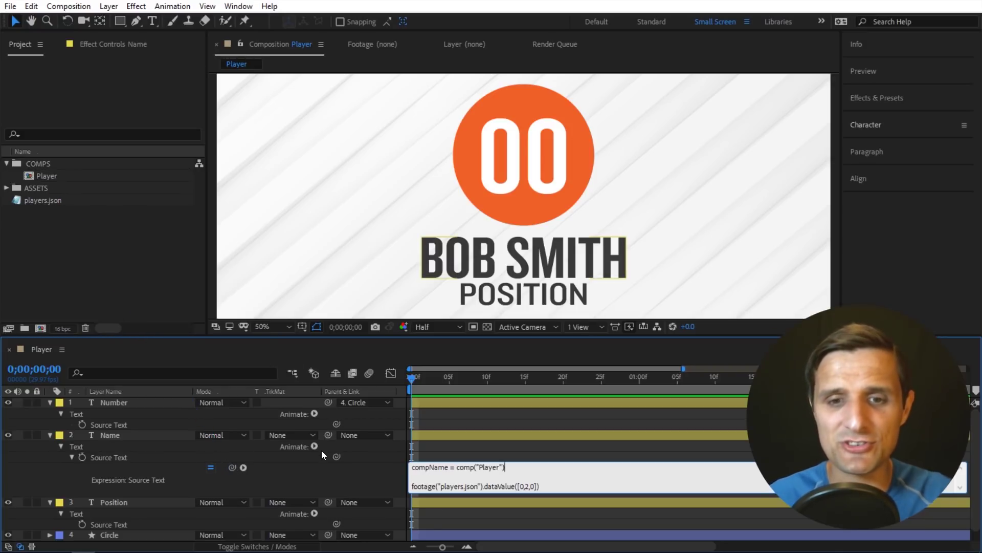
pyautogui.press('BackSpace')
pyautogui.press('BackSpace')
pyautogui.press('BackSpace')
pyautogui.press('BackSpace')
pyautogui.press('BackSpace')
pyautogui.press('BackSpace')
pyautogui.press('BackSpace')
pyautogui.press('BackSpace')
pyautogui.press('BackSpace')
pyautogui.press('BackSpace')
pyautogui.press('BackSpace')
pyautogui.press('BackSpace')
pyautogui.press('BackSpace')
pyautogui.press('BackSpace')
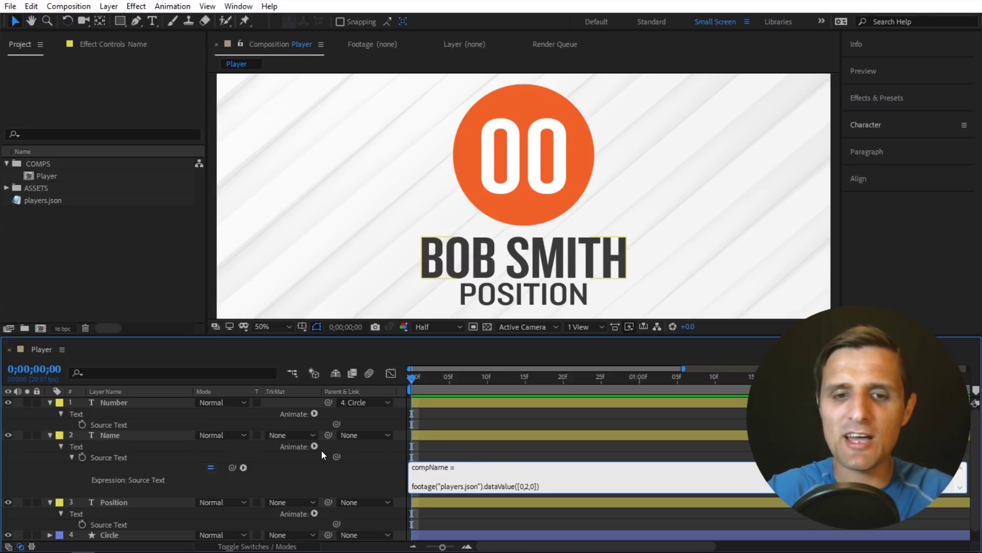
pyautogui.write('thisComp')
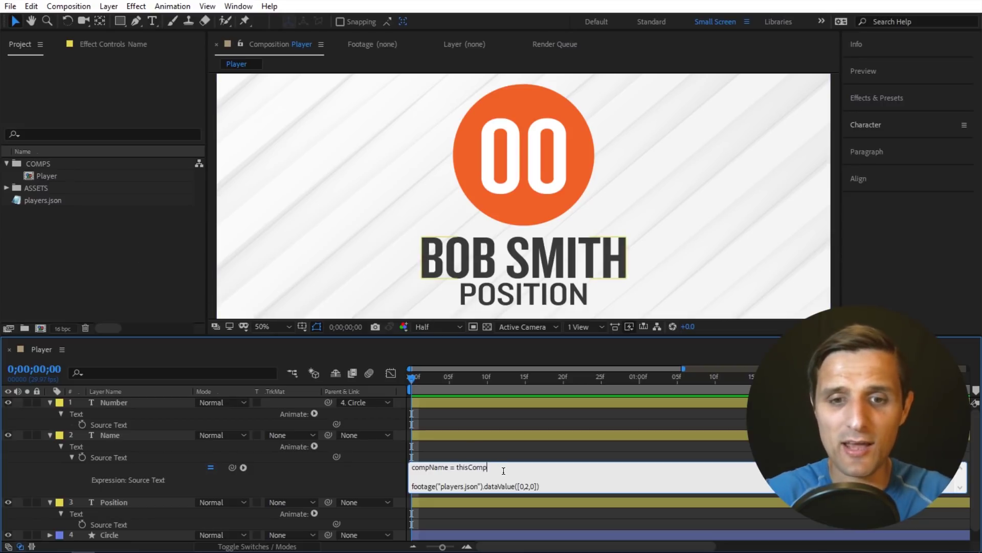
pyautogui.write('.')
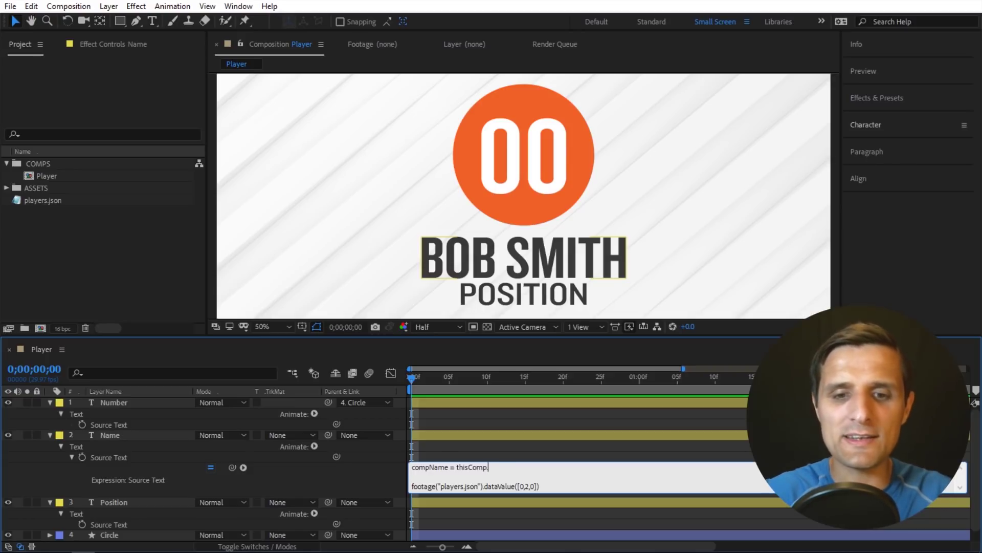
pyautogui.write('name')
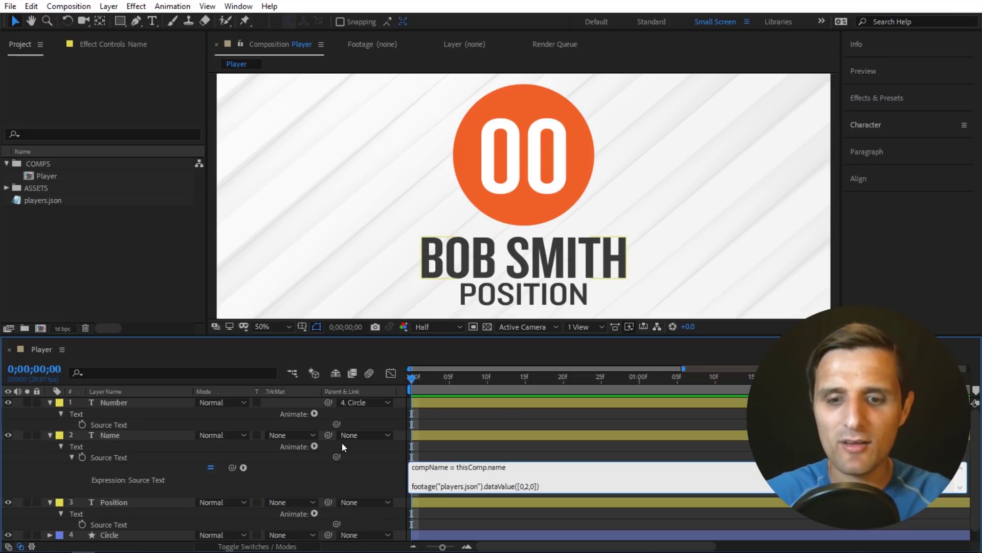
pyautogui.write(';')
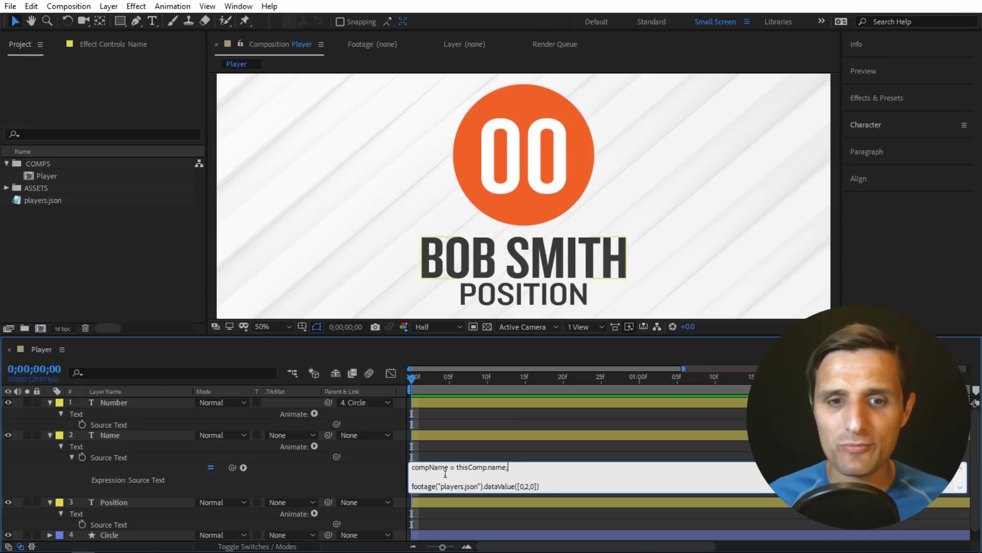
# Step: Replace the fixed player index with compName, giving dataValue([0,compName,0])
pyautogui.moveTo(448, 467); pyautogui.dragTo(400, 467)
pyautogui.hotkey('ctrl', 'c')
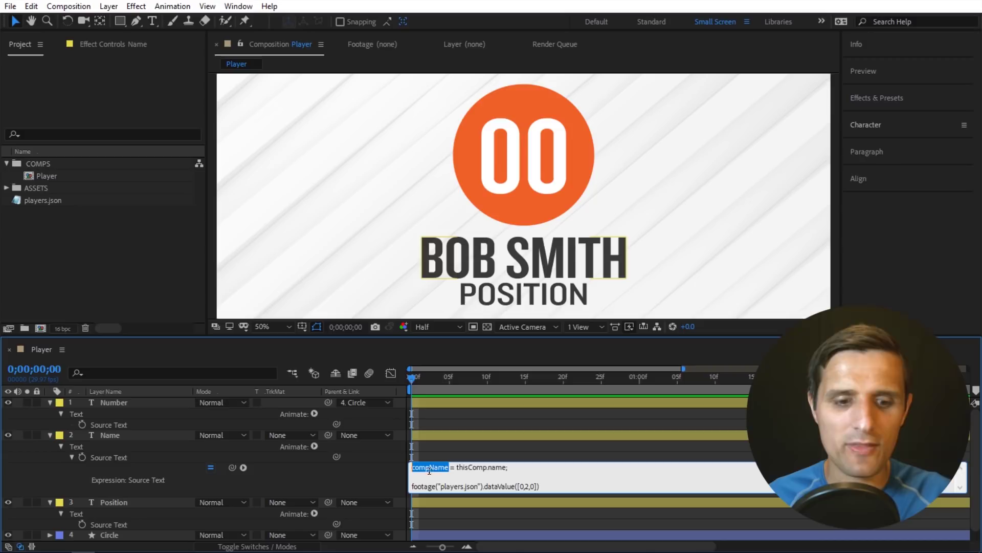
pyautogui.click(527, 486)
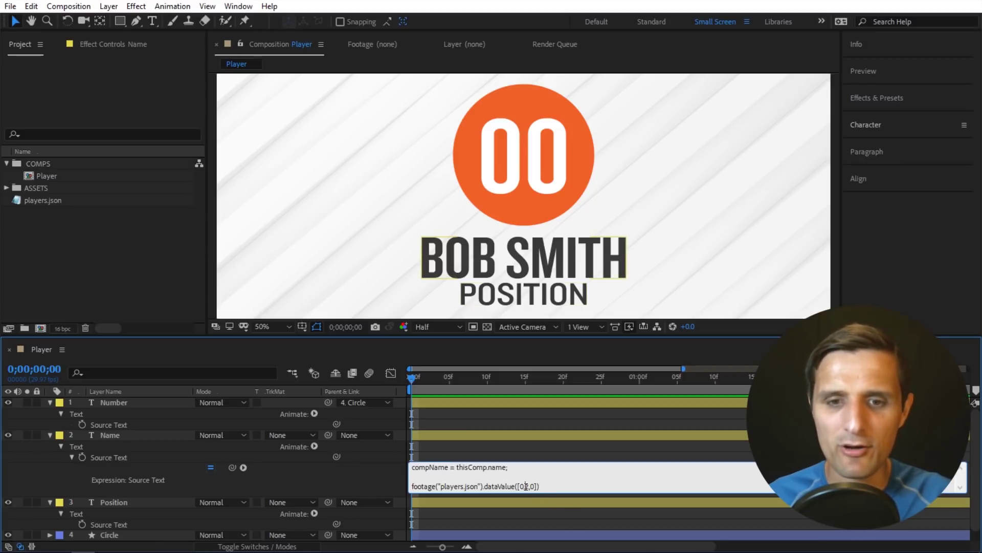
pyautogui.hotkey('ctrl', 'v')
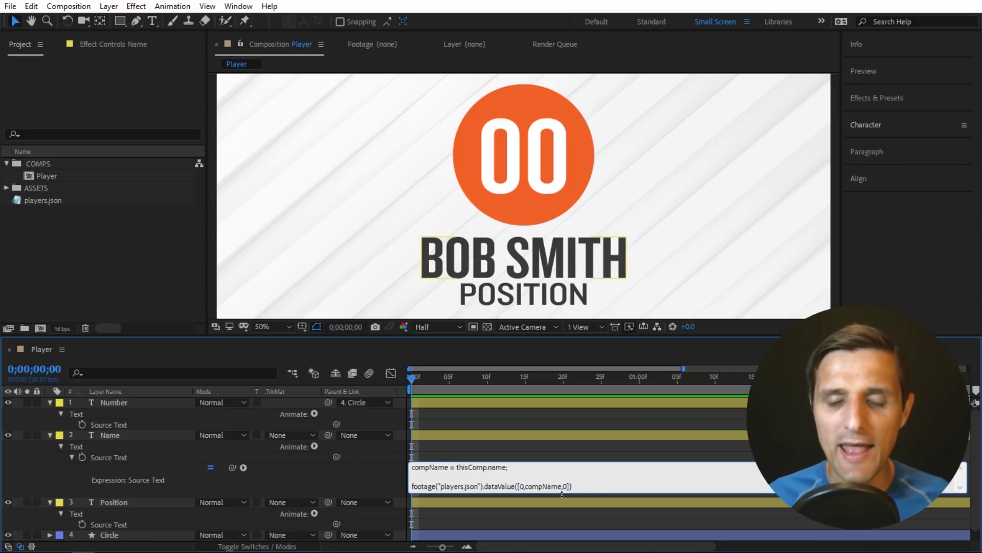
pyautogui.write(',')
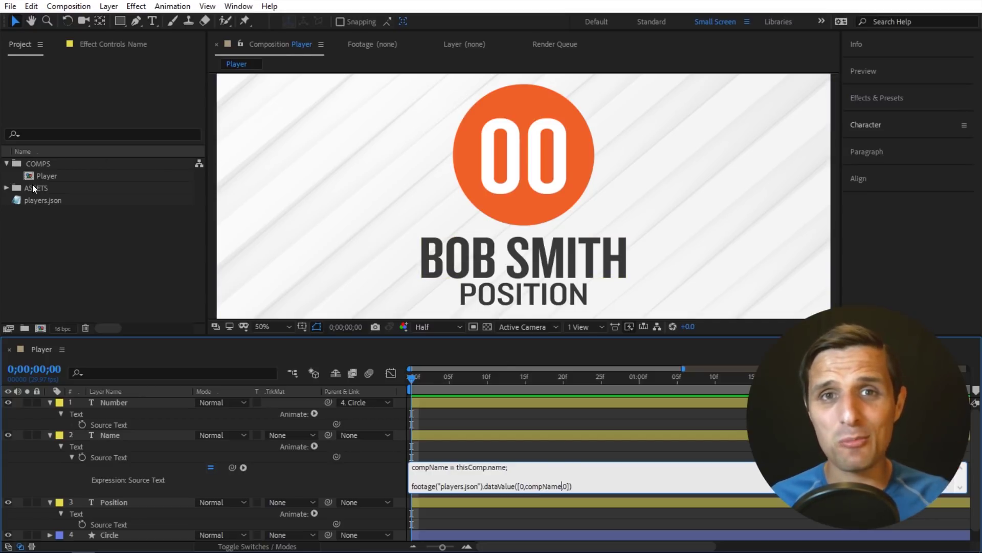
# Step: Commit the Name expression and rename the card comp to 0
pyautogui.click(102, 262)
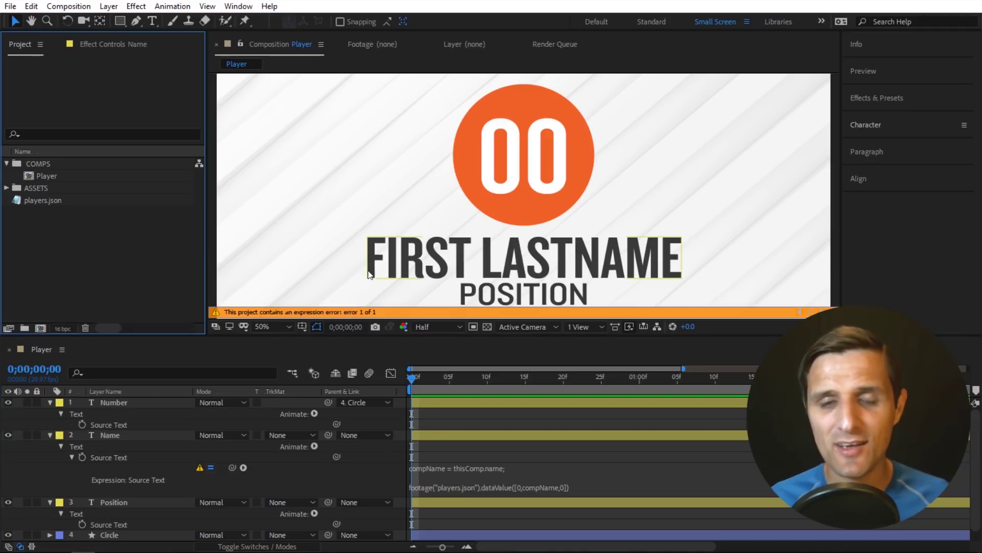
pyautogui.click(51, 173)
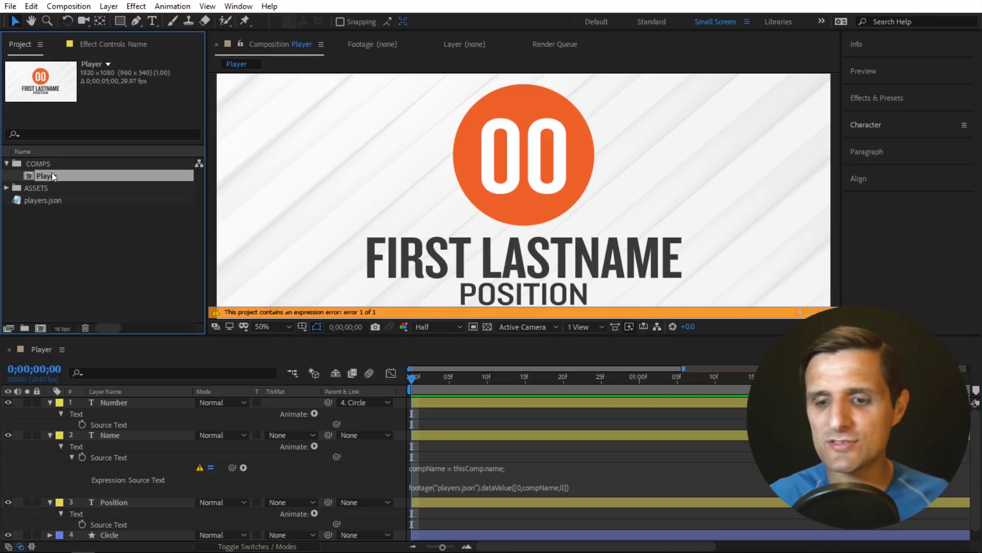
pyautogui.press('Return')
pyautogui.write('0')
pyautogui.press('Return')
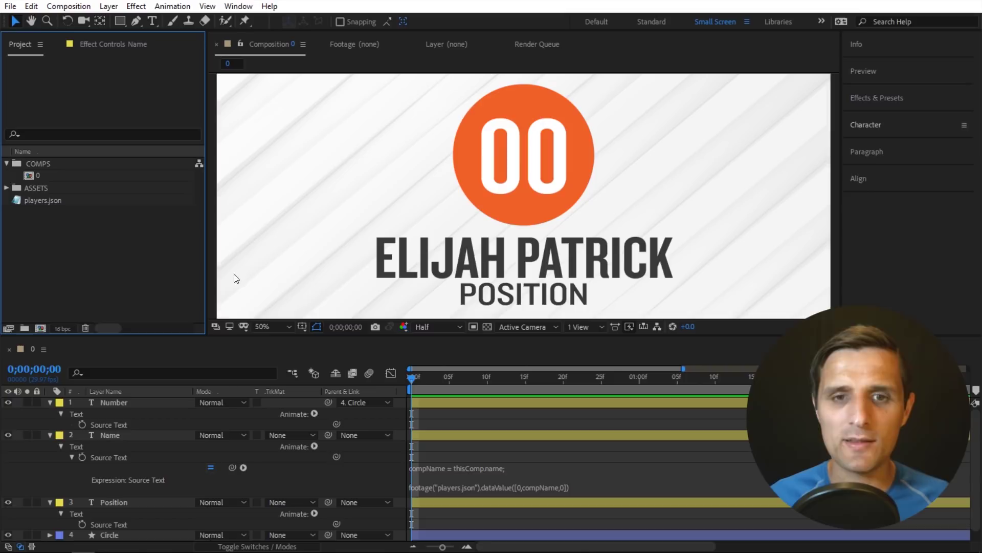
pyautogui.click(38, 176)
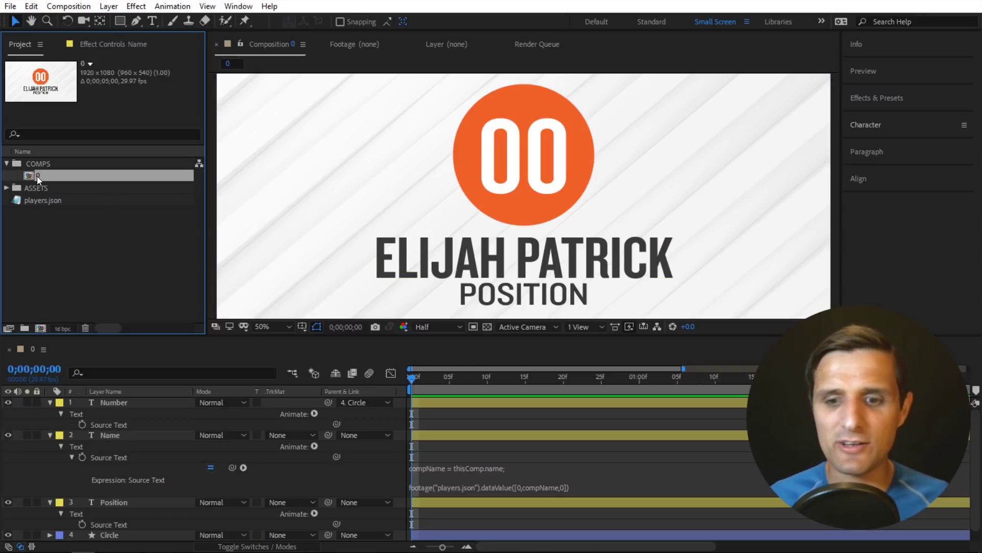
pyautogui.press('Return')
pyautogui.write('1')
pyautogui.click(79, 212)
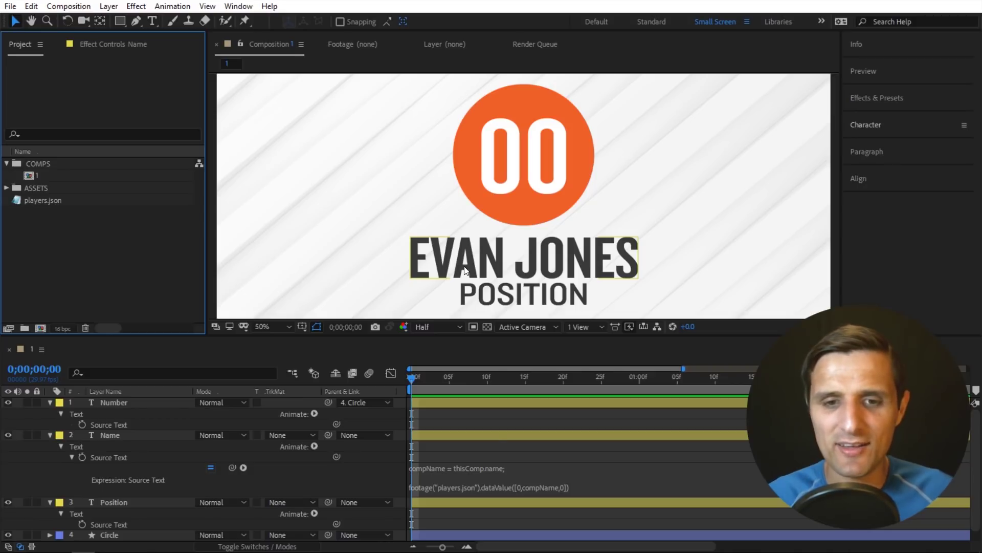
pyautogui.click(497, 467)
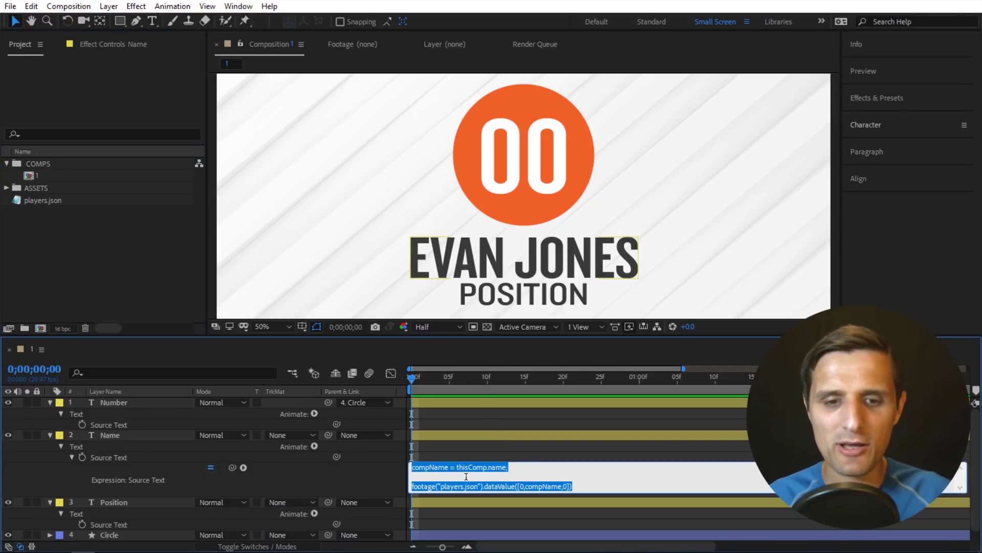
# Step: Give the Number layer's Source Text the pasted expression using dataValue([0,compName,2])
pyautogui.click(159, 403)
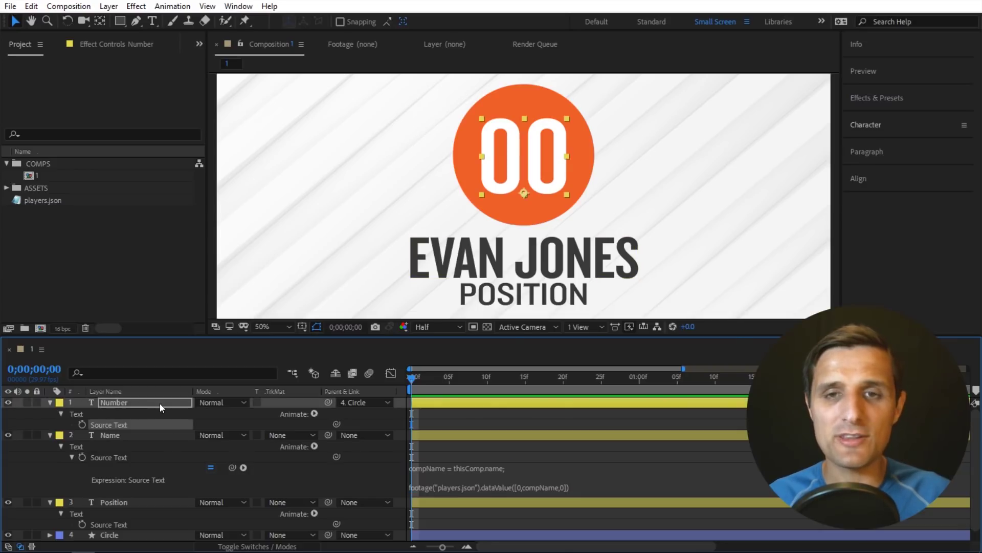
pyautogui.keyDown('alt'); pyautogui.click(82, 424); pyautogui.keyUp('alt')
pyautogui.write('footage("players.json").dataValue([0,compName,0])')
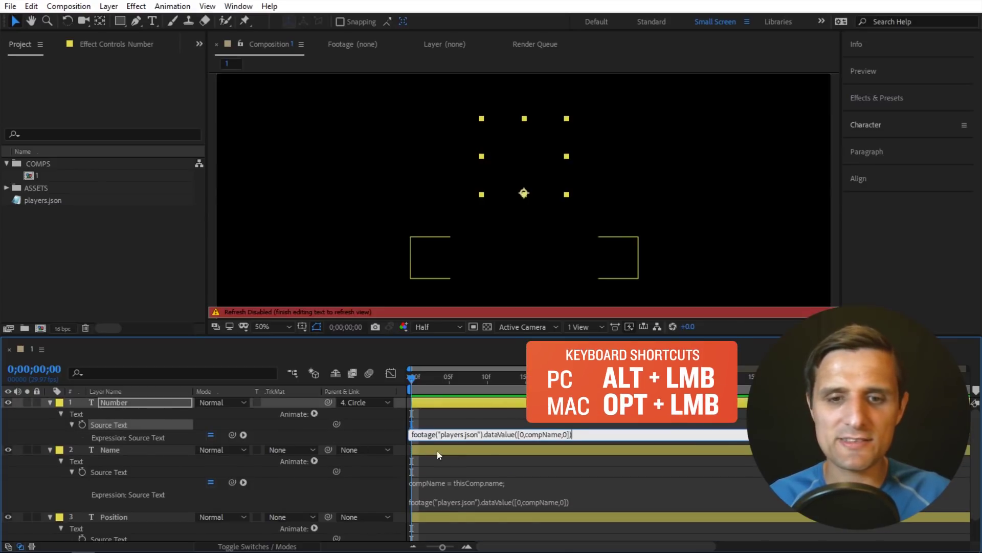
pyautogui.moveTo(490, 441); pyautogui.dragTo(486, 479)
pyautogui.click(367, 443)
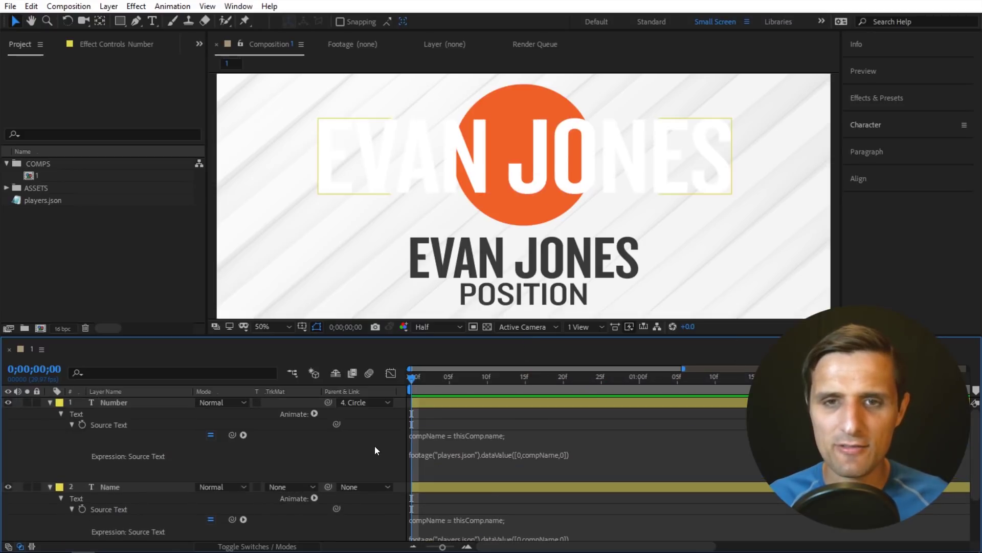
pyautogui.click(566, 454)
pyautogui.hotkey('ctrl', 'c')
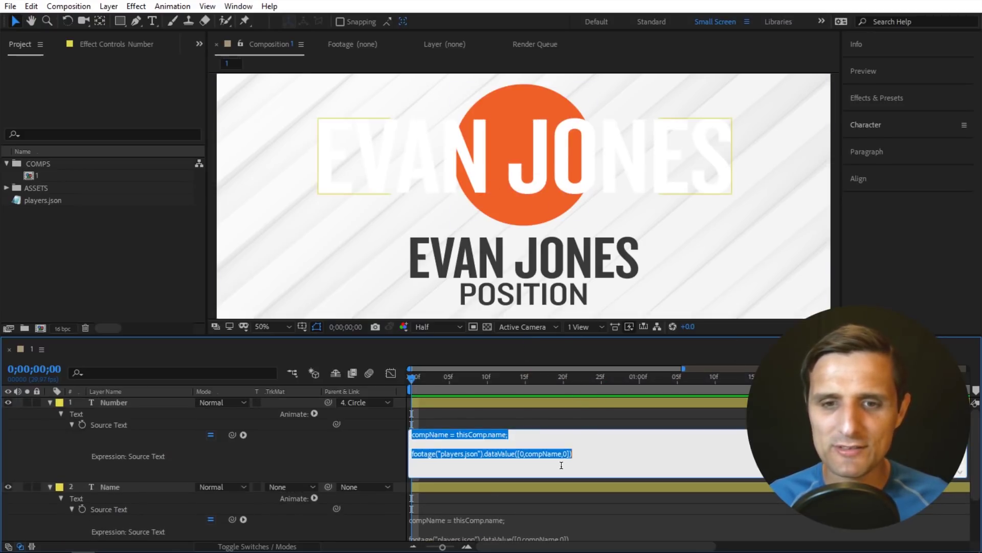
pyautogui.click(566, 454)
pyautogui.doubleClick(565, 454)
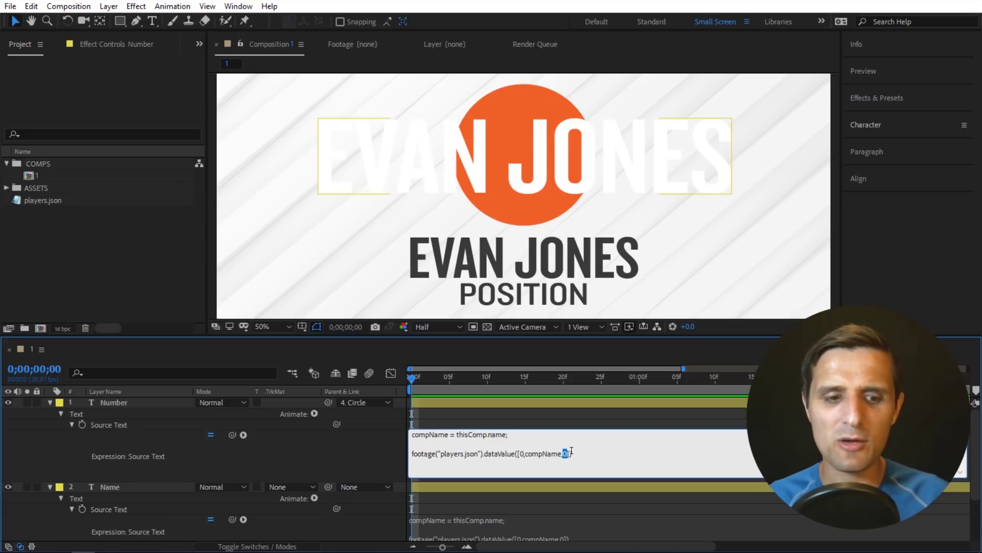
pyautogui.write('2')
pyautogui.click(377, 444)
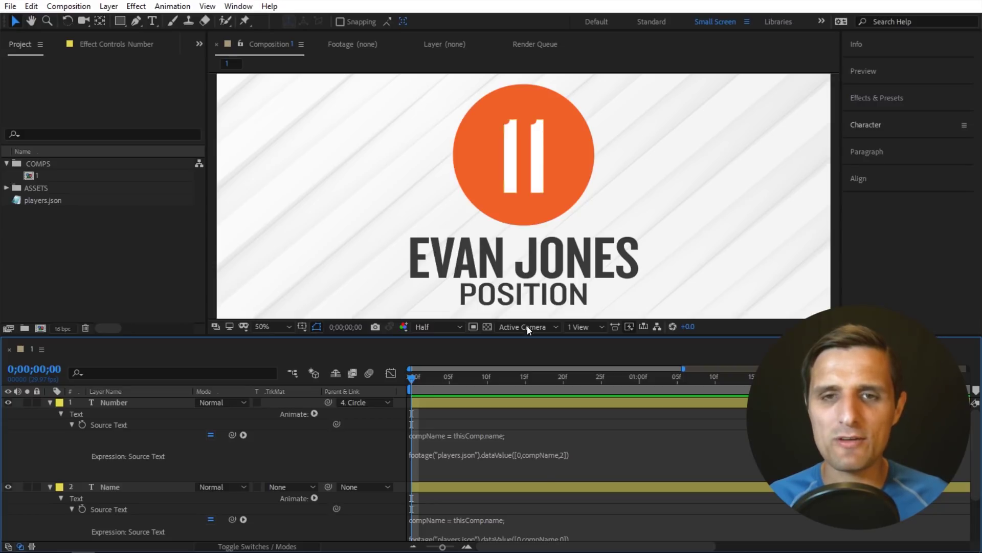
# Step: Rename the comp back to 0 so the card shows number 9
pyautogui.click(41, 175)
pyautogui.press('Return')
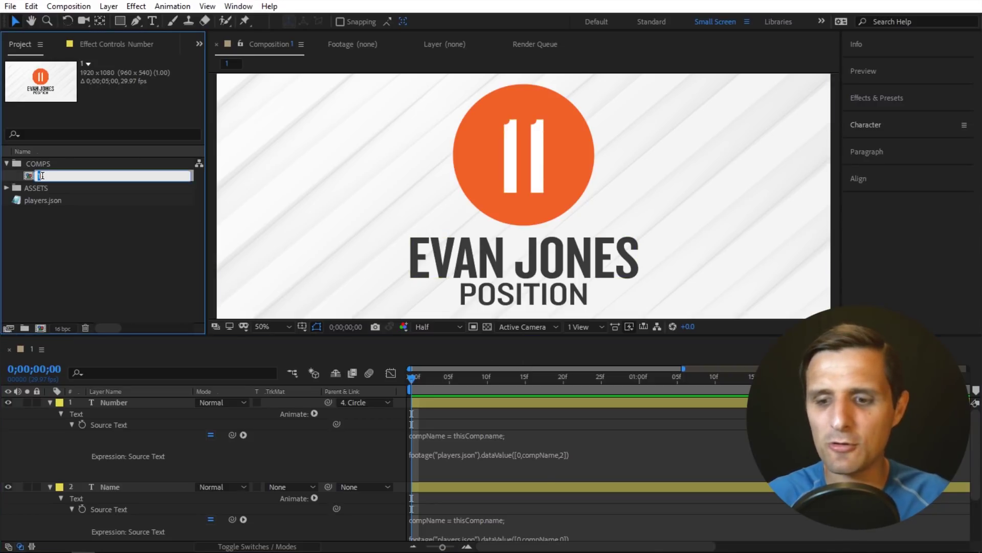
pyautogui.write('0')
pyautogui.press('Return')
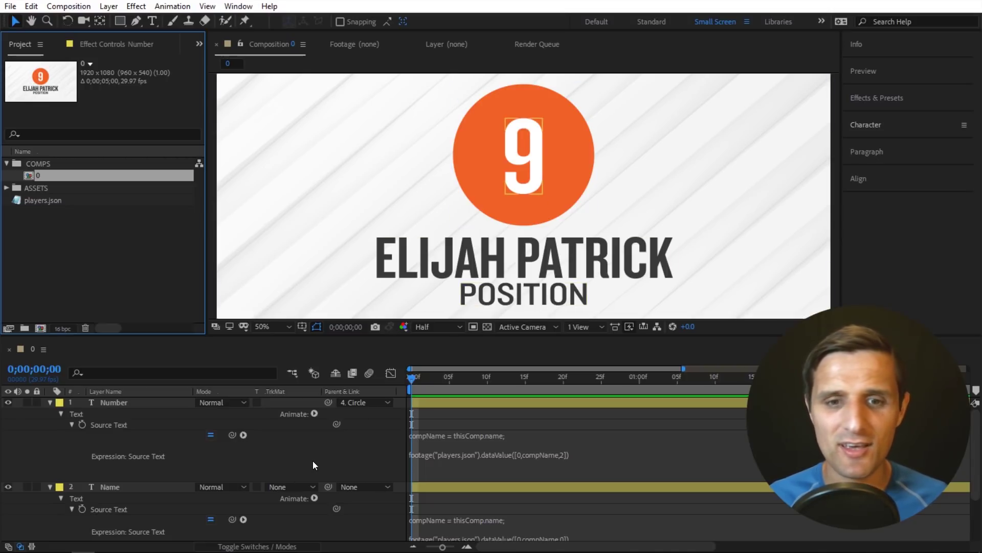
# Step: Paste the players.json expression into the Position layer's Source Text
pyautogui.scroll(-2, 312, 460)
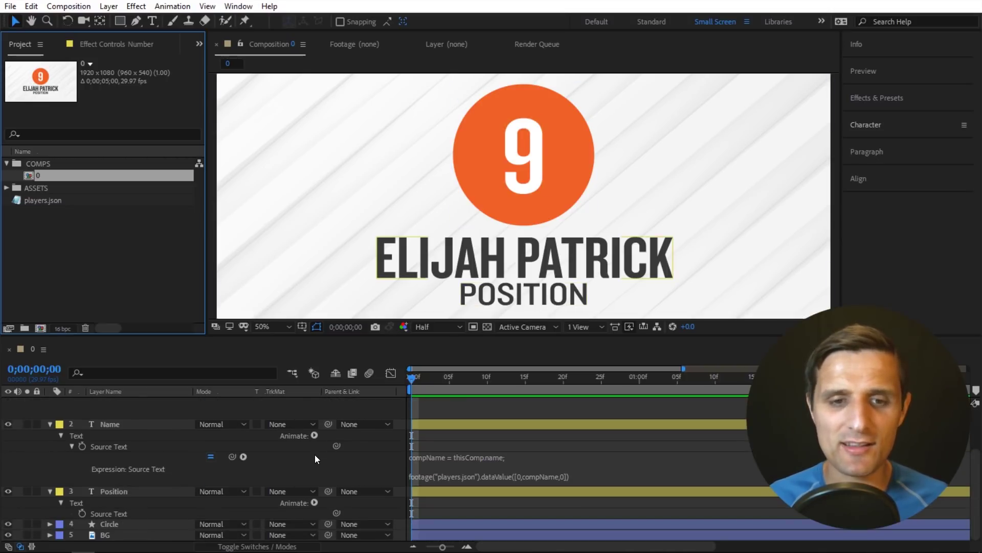
pyautogui.keyDown('alt'); pyautogui.click(83, 513); pyautogui.keyUp('alt')
pyautogui.hotkey('ctrl', 'v')
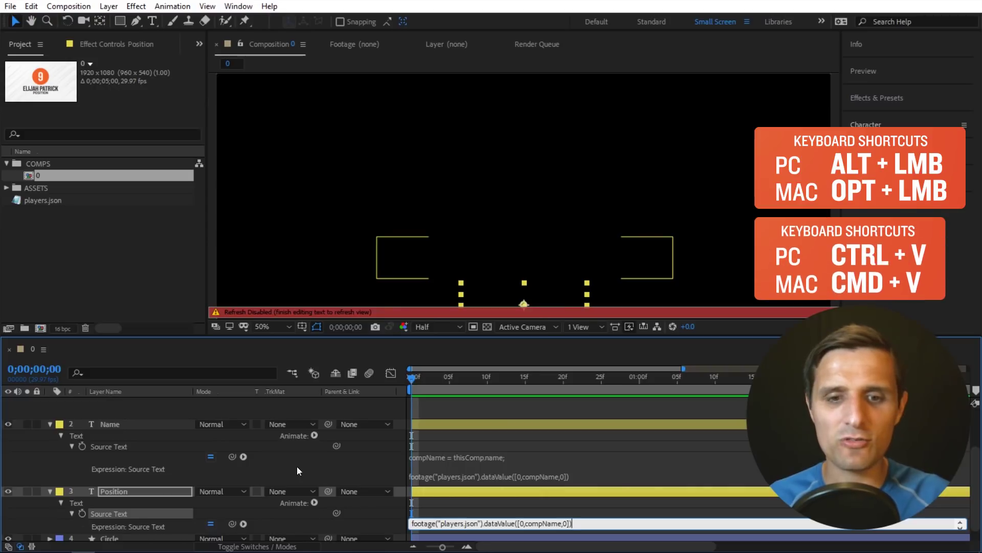
pyautogui.click(376, 466)
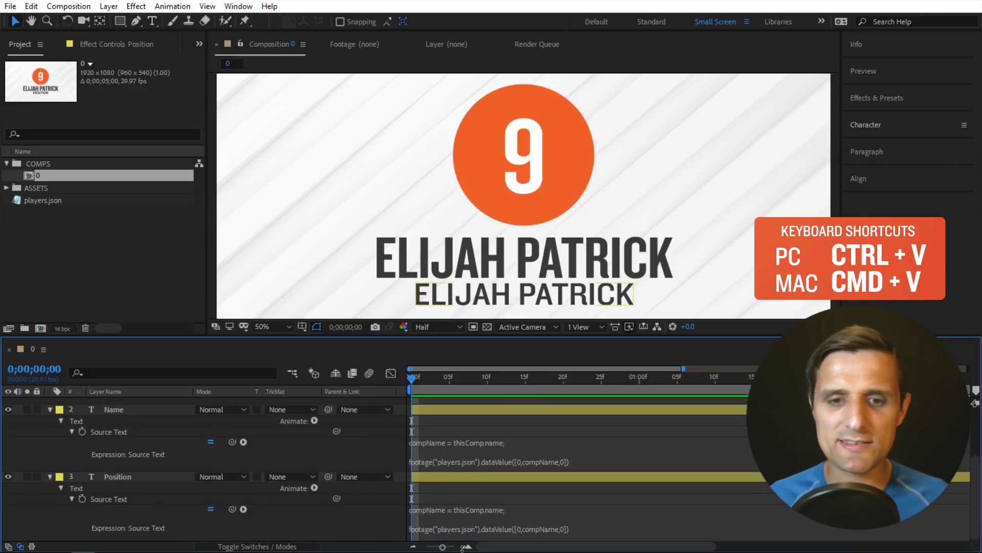
# Step: Change the Position expression's last index to 1, then start renaming comp 0
pyautogui.scroll(-2, 512, 486)
pyautogui.click(561, 505)
pyautogui.click(565, 495)
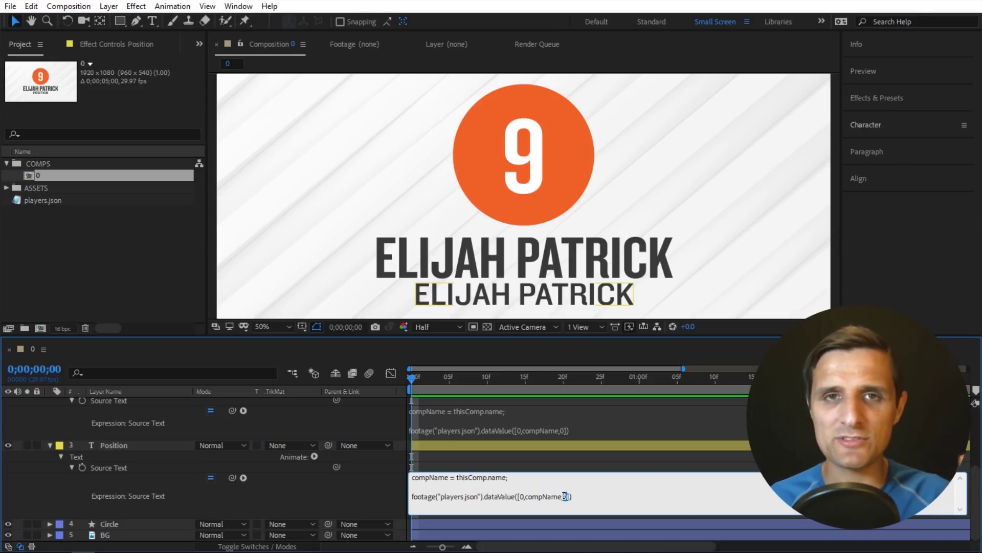
pyautogui.write('1')
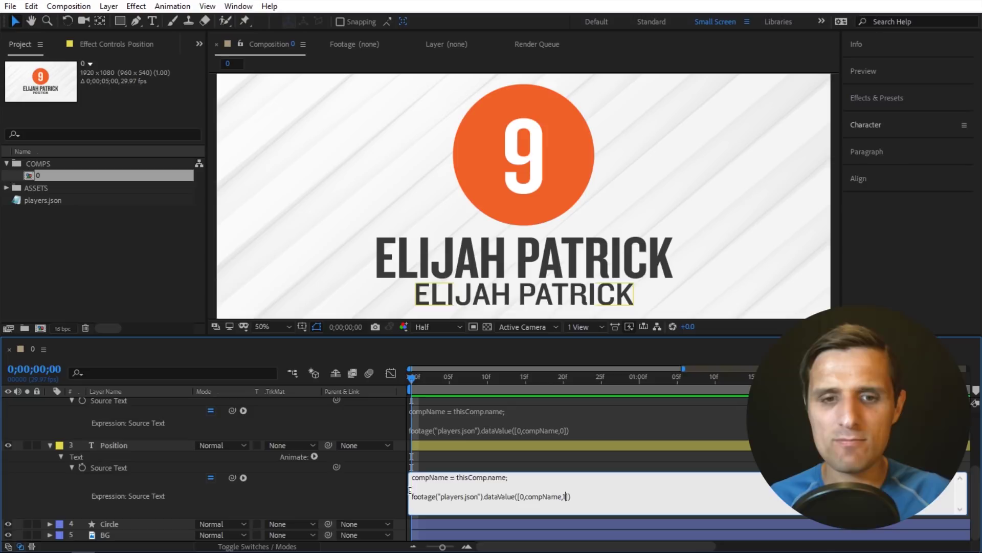
pyautogui.click(383, 486)
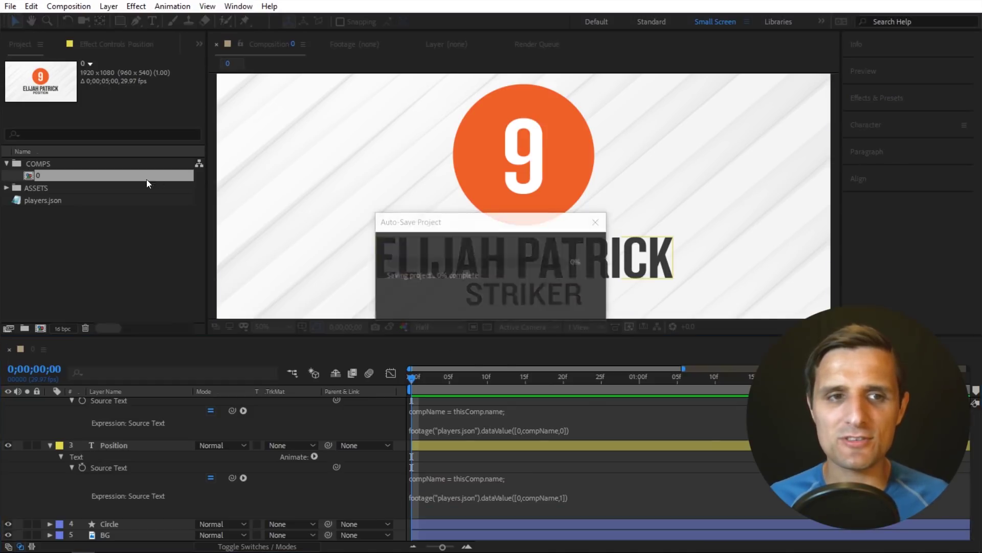
pyautogui.click(93, 173)
pyautogui.press('Return')
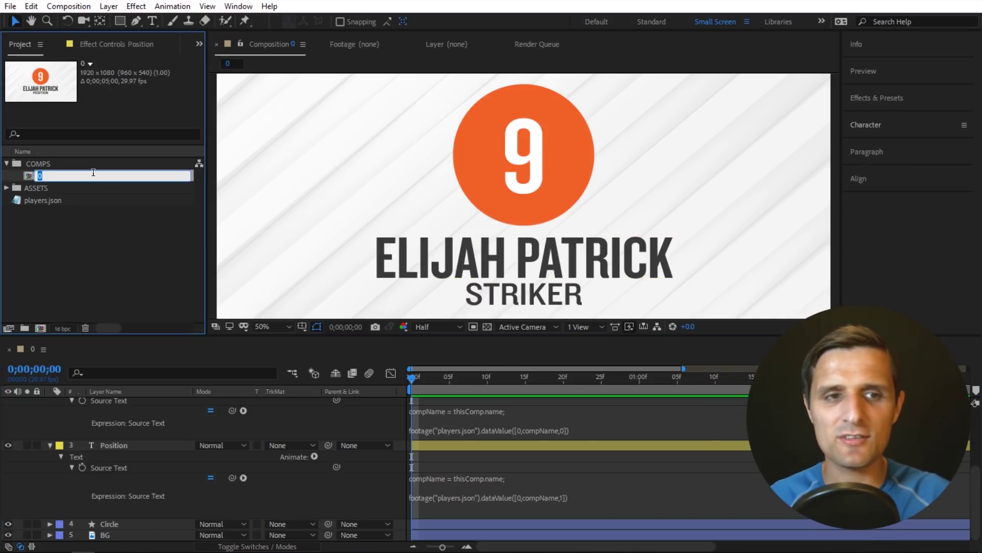
# Step: Name the card comp '1', duplicate it as comp 2, and open comp 2
pyautogui.write('1')
pyautogui.press('Return')
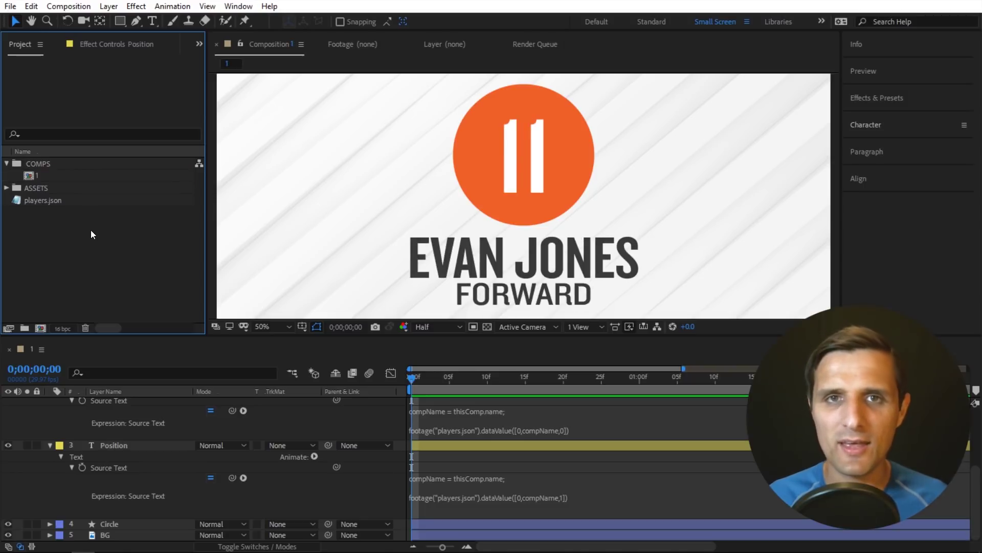
pyautogui.click(61, 175)
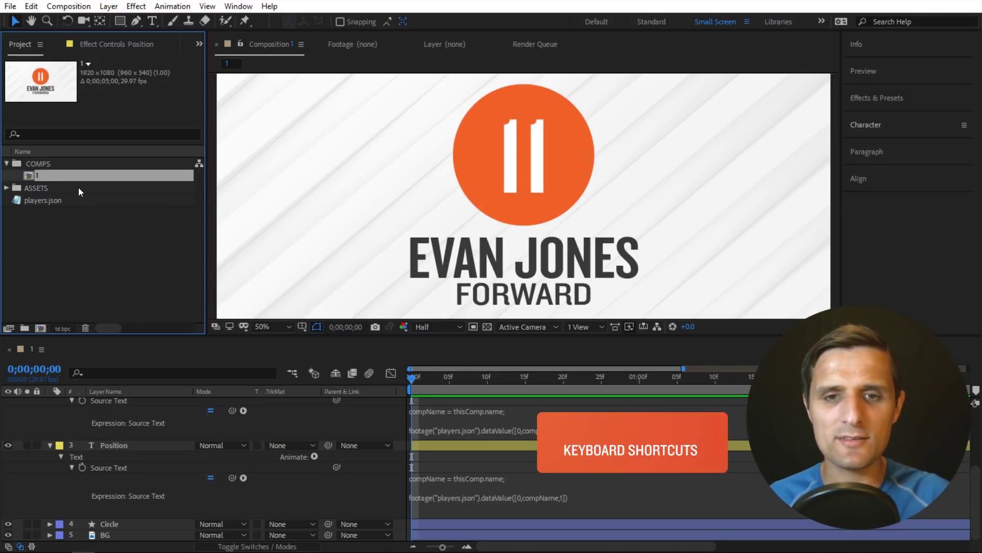
pyautogui.hotkey('ctrl', 'd')
pyautogui.click(100, 248)
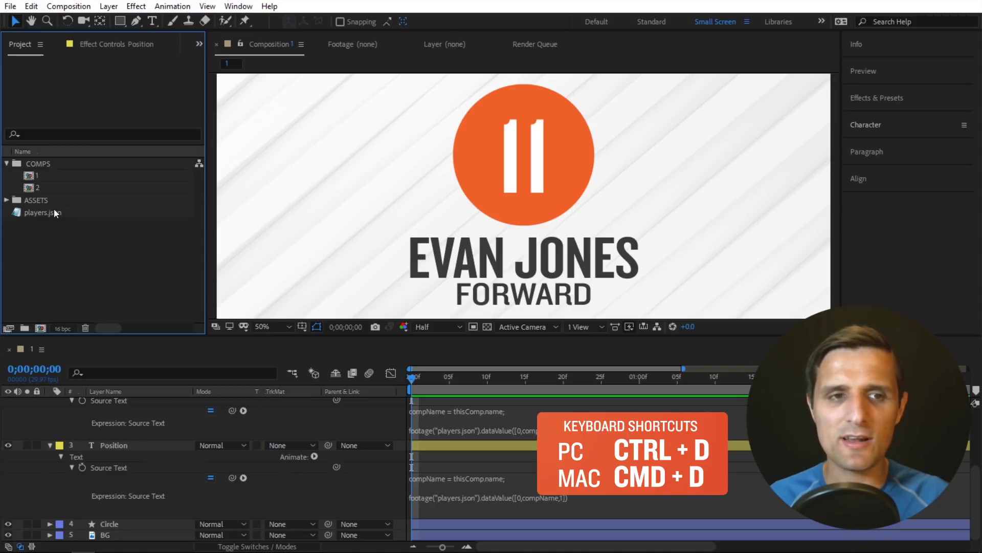
pyautogui.doubleClick(37, 186)
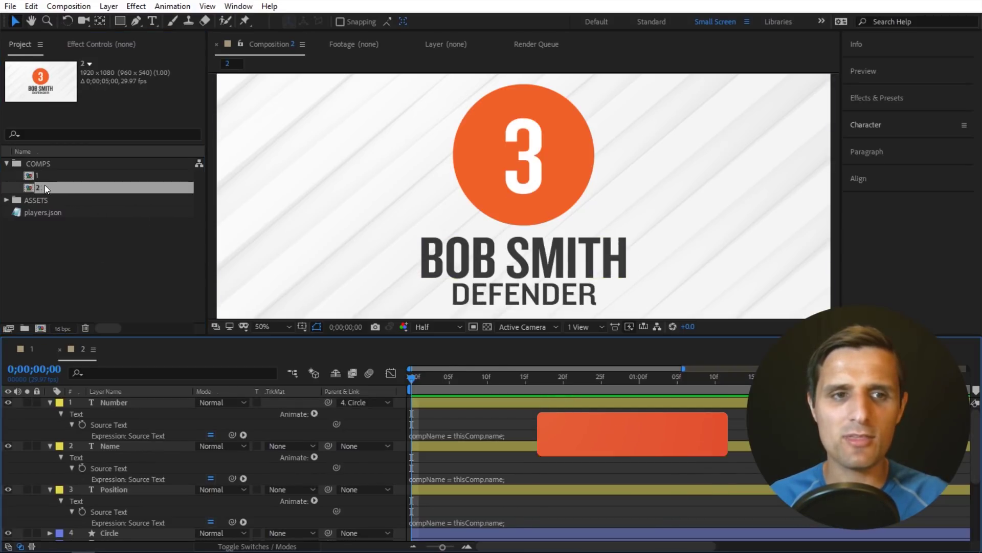
# Step: Duplicate comp 2 as comp 3 and open it, showing 7, JOSH MILLER, MIDFIELDER
pyautogui.click(29, 185)
pyautogui.hotkey('ctrl', 'd')
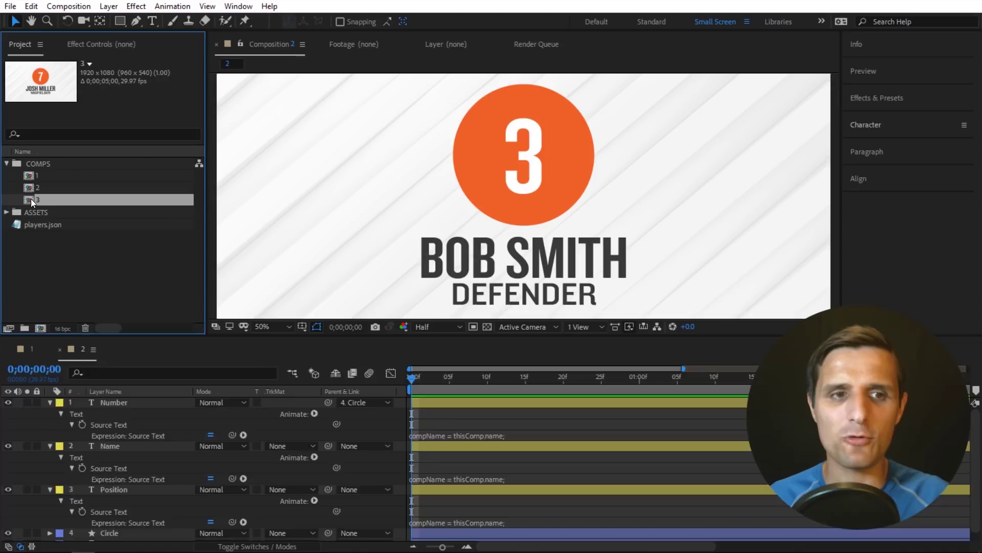
pyautogui.doubleClick(31, 199)
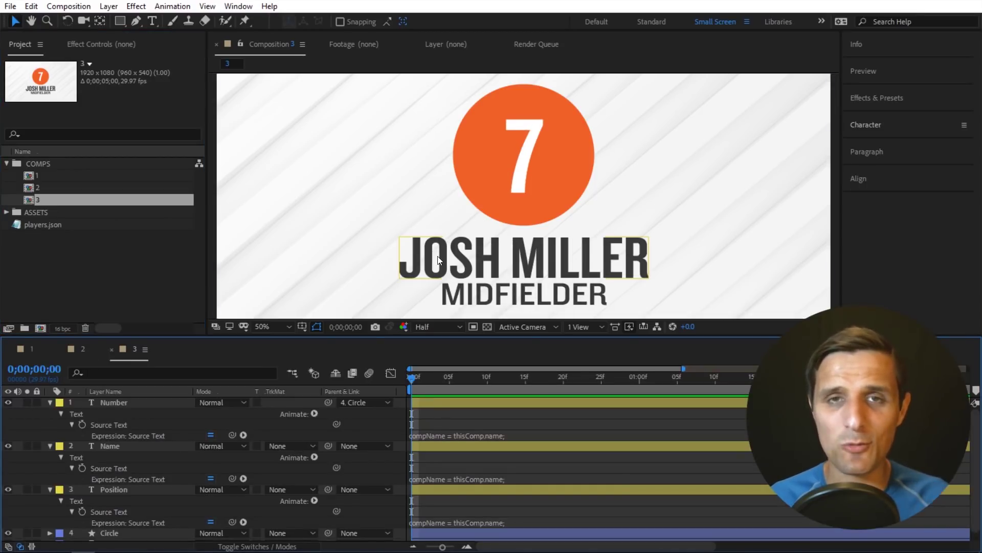